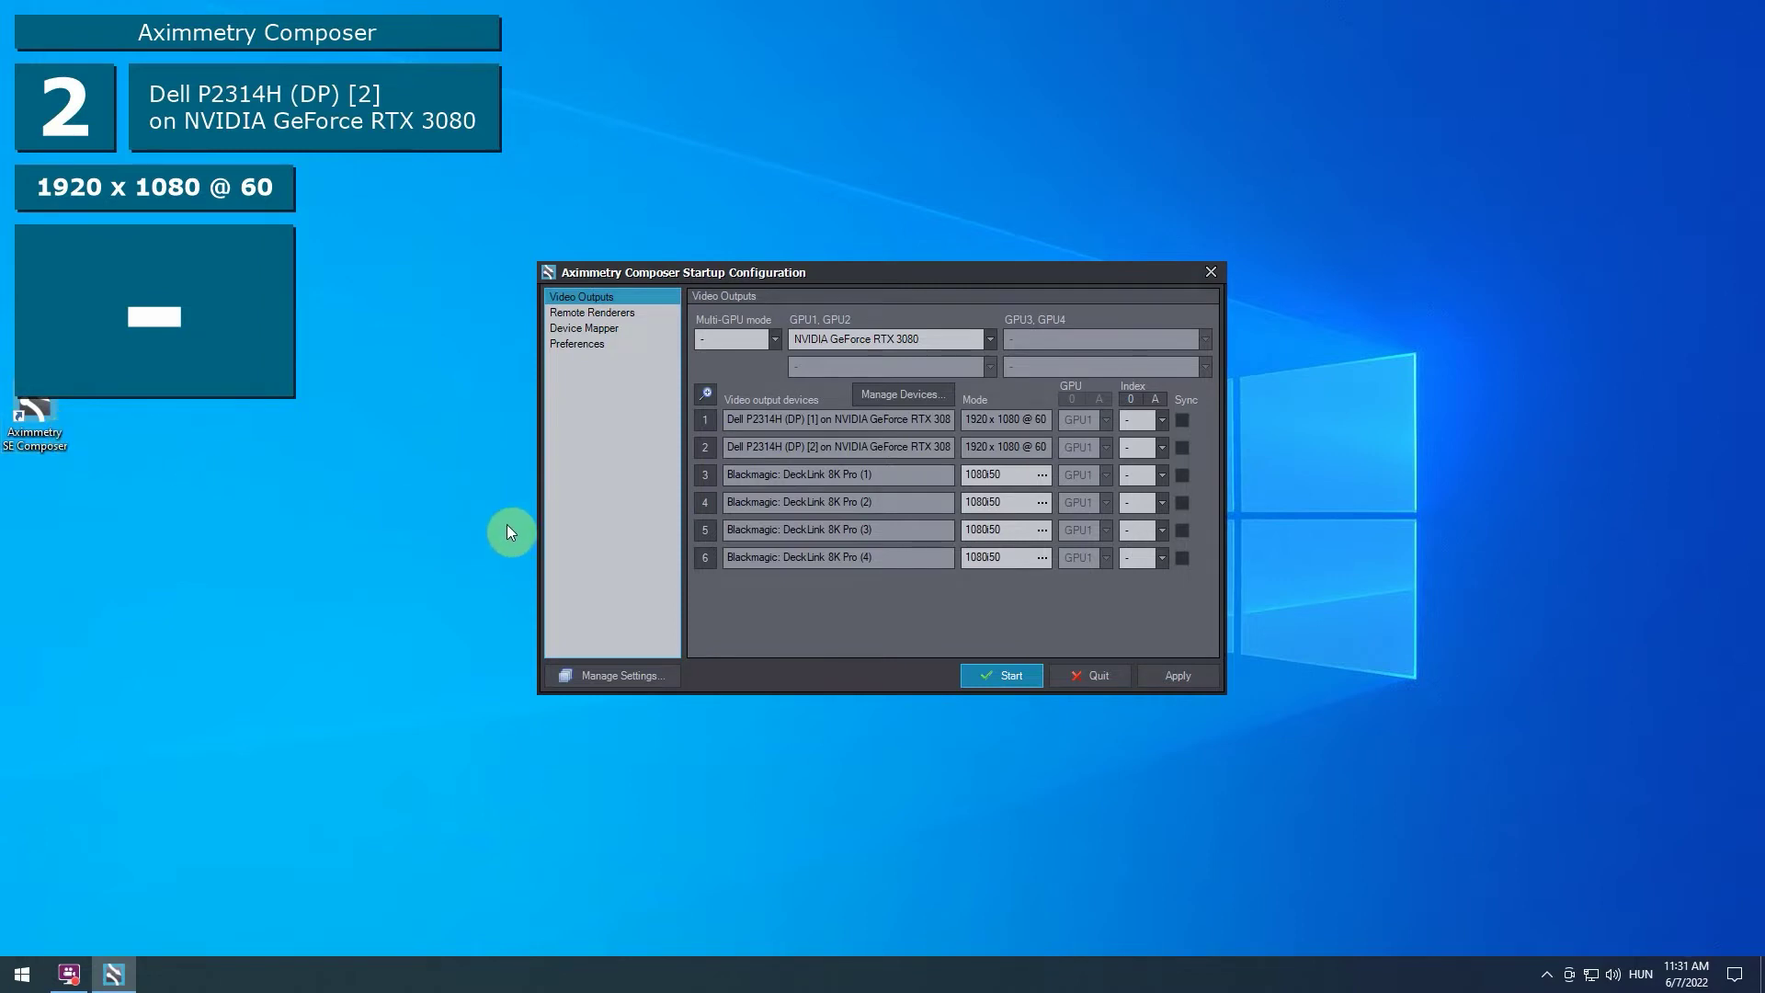
Step: Accept the startup video-output configuration and start Aximmetry Composer
click(1008, 676)
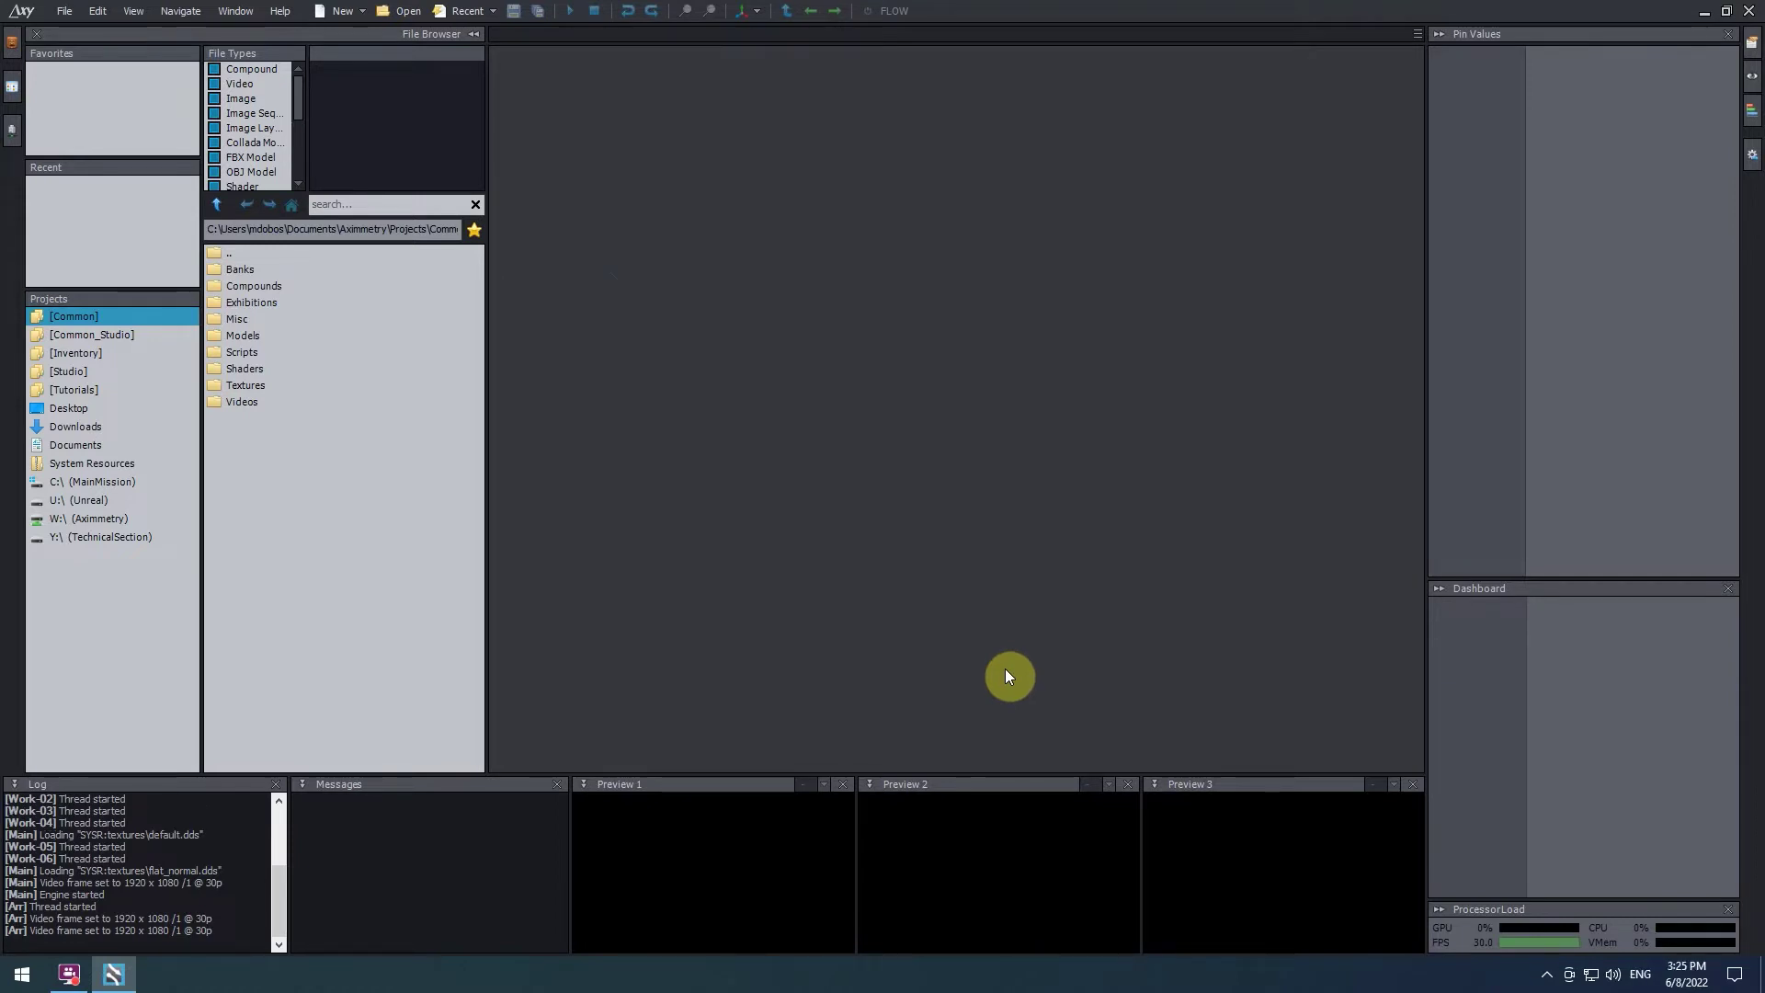
Step: Open News Room - VirtualCam_3-Cam.xcomp from the [Studio] project's News Room folder
click(59, 368)
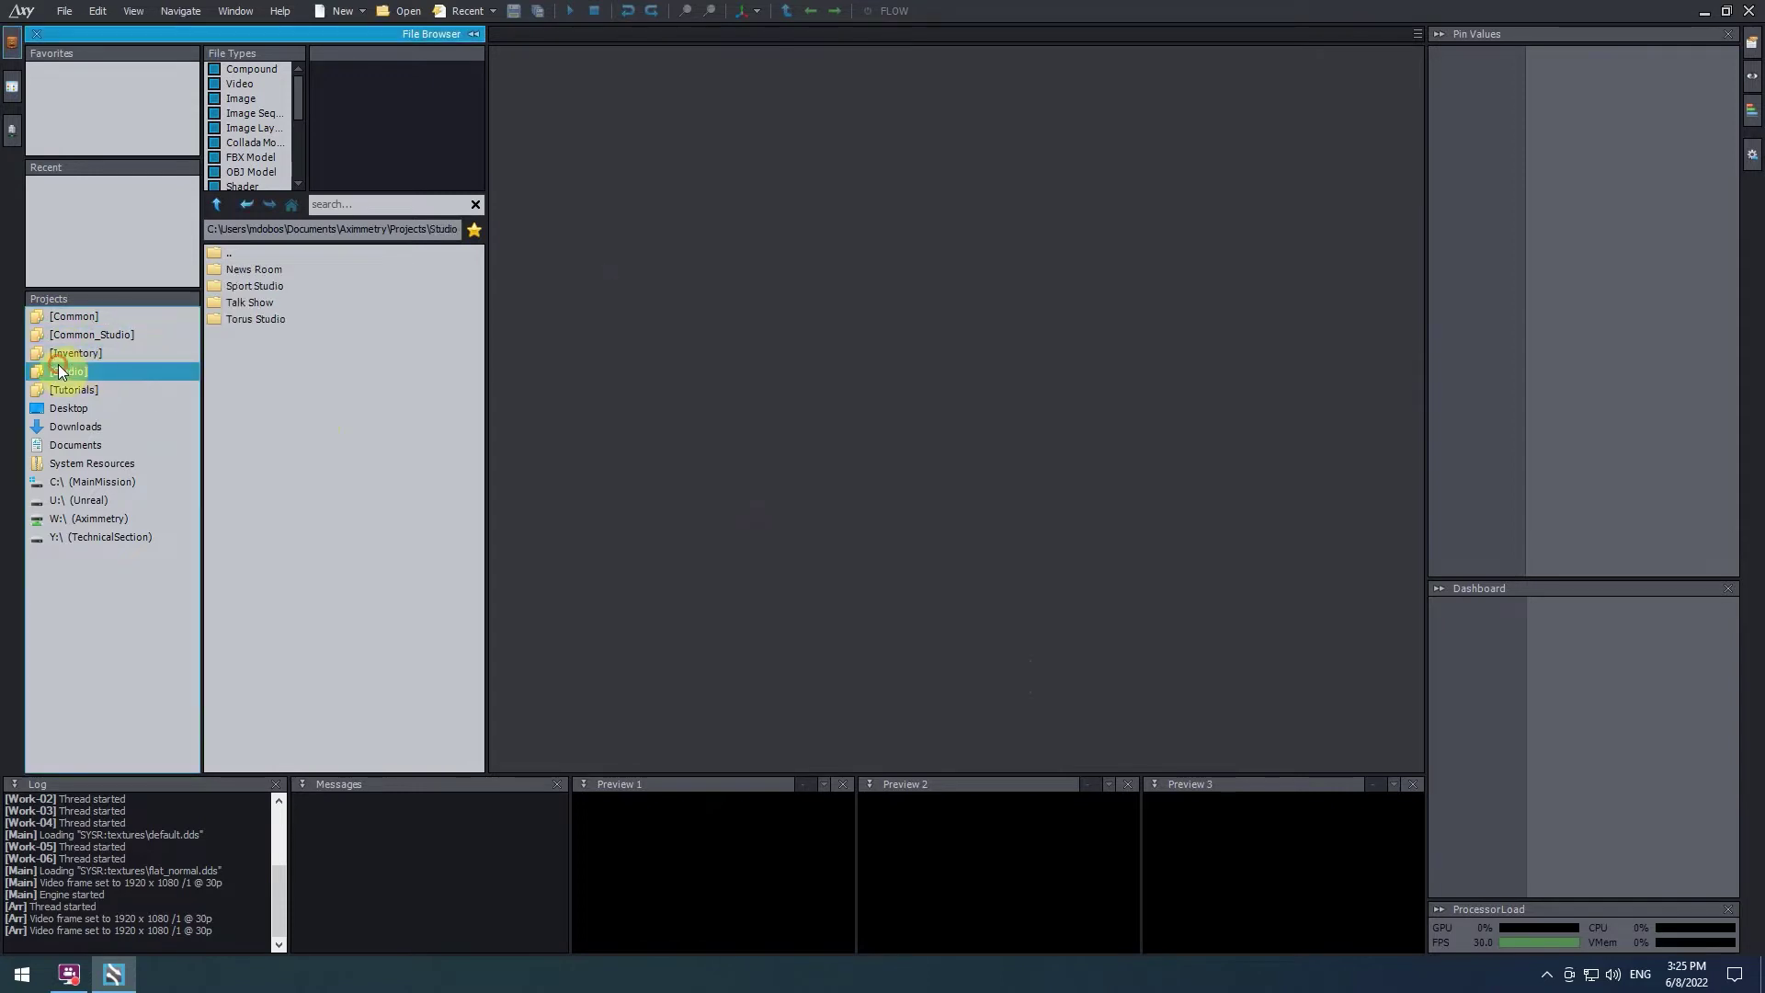
double_click(311, 272)
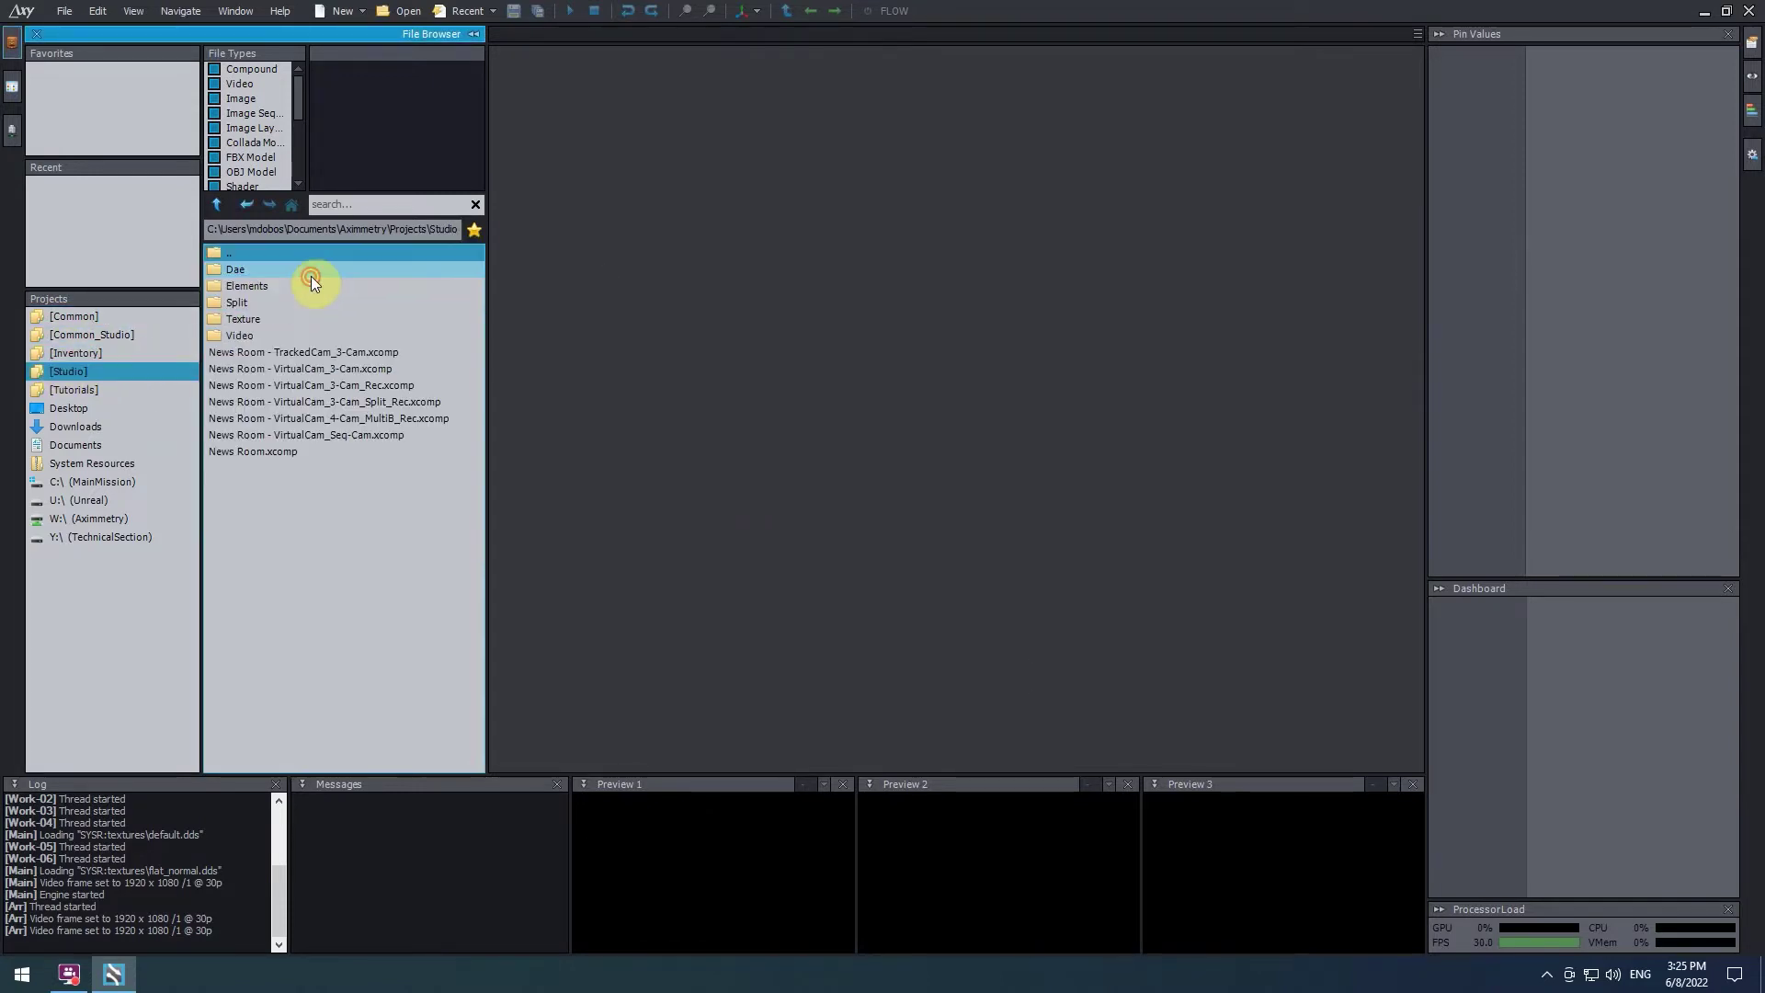
double_click(311, 367)
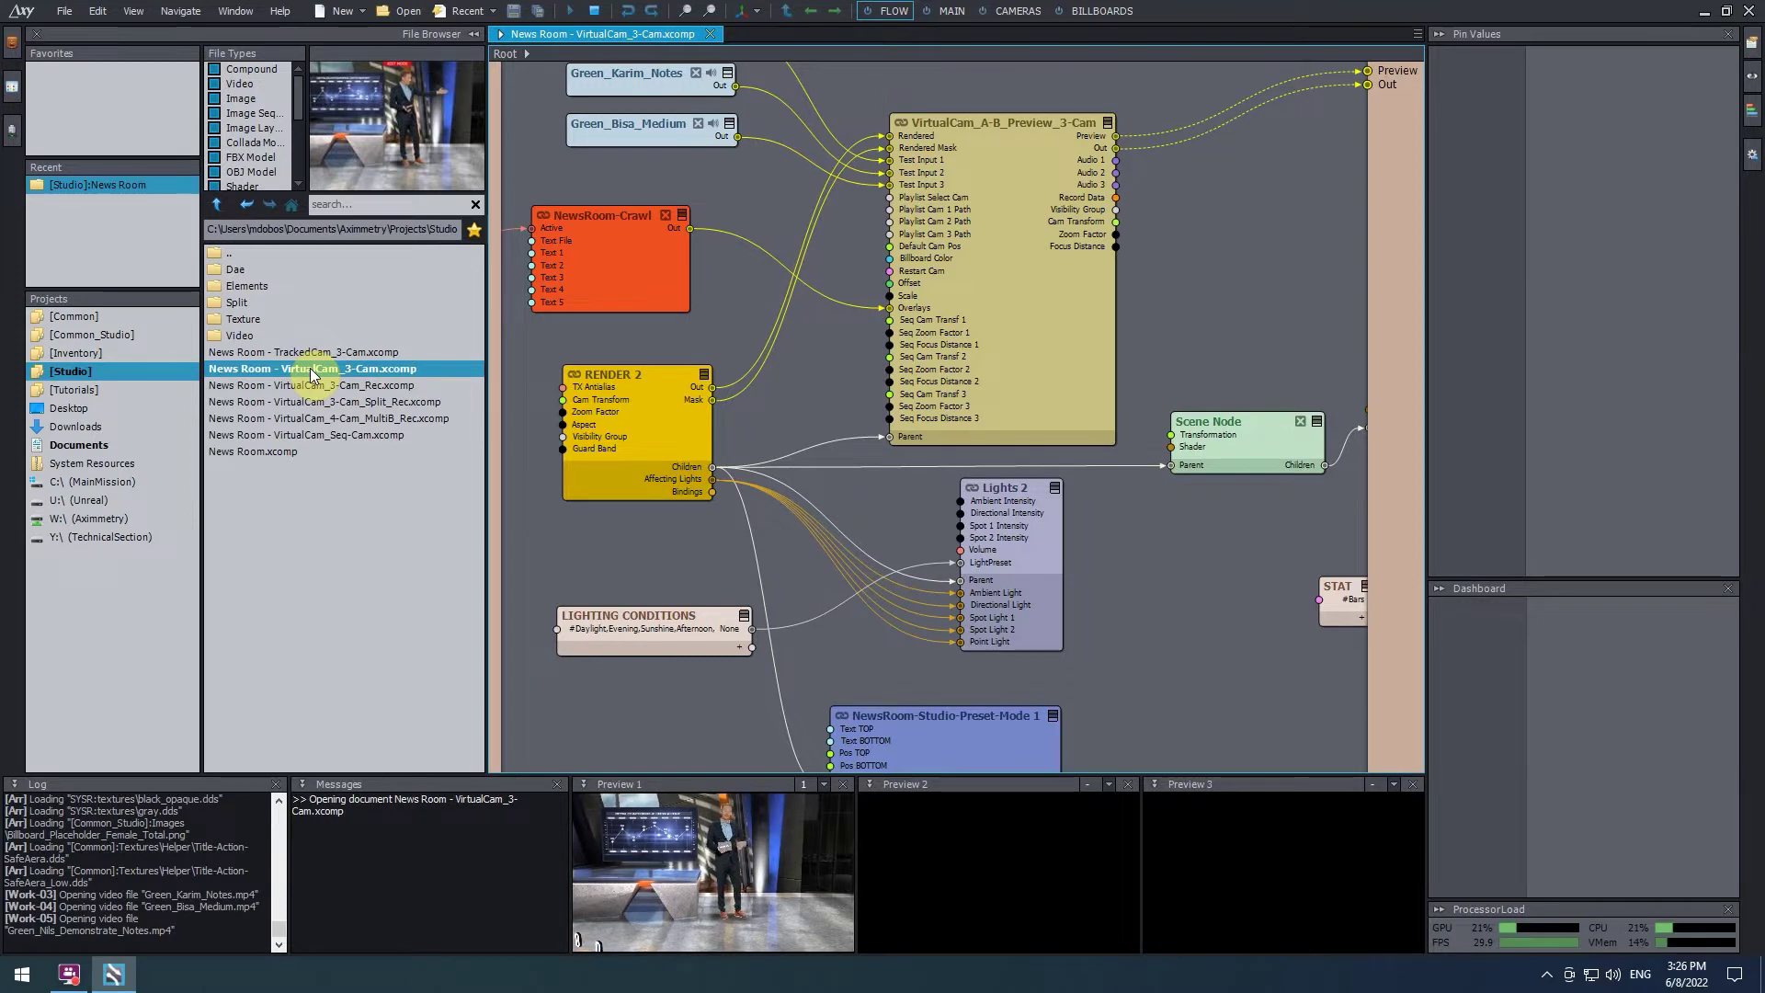
Step: Close Previews 2 and 3, enlarge Preview 1 and the bottom panels, and hide the File Browser
click(1411, 786)
click(1411, 786)
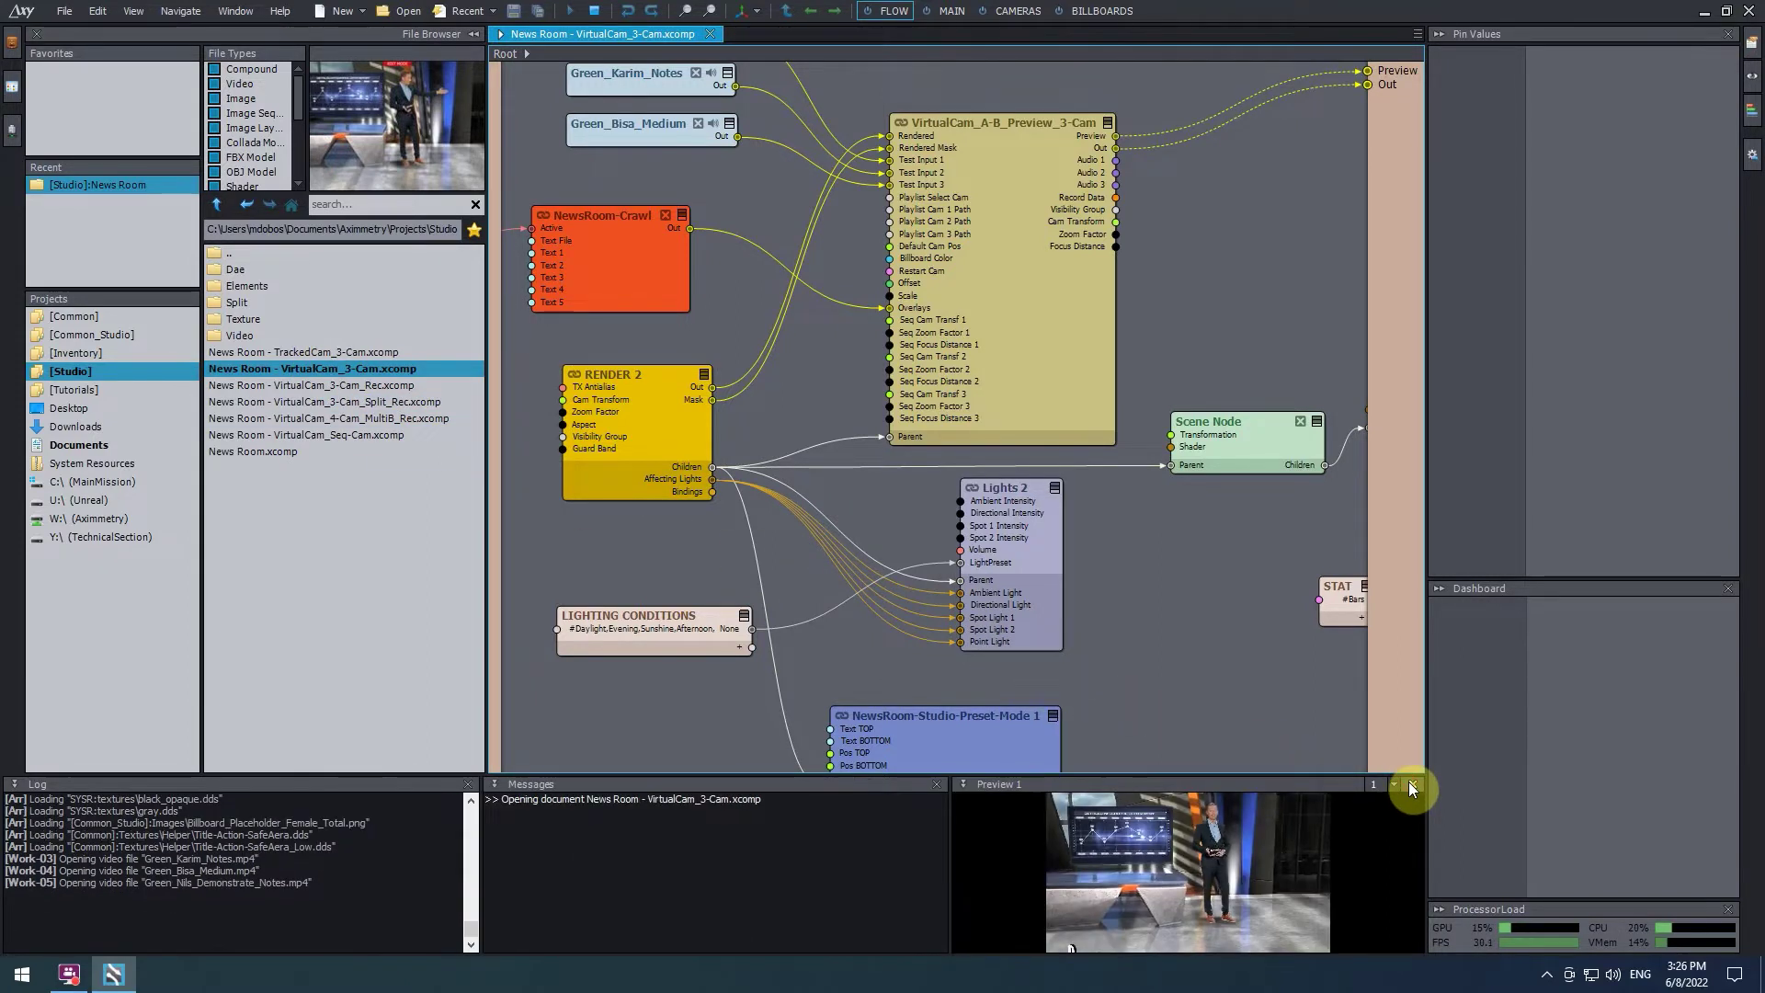
drag(1201, 776, 1183, 665)
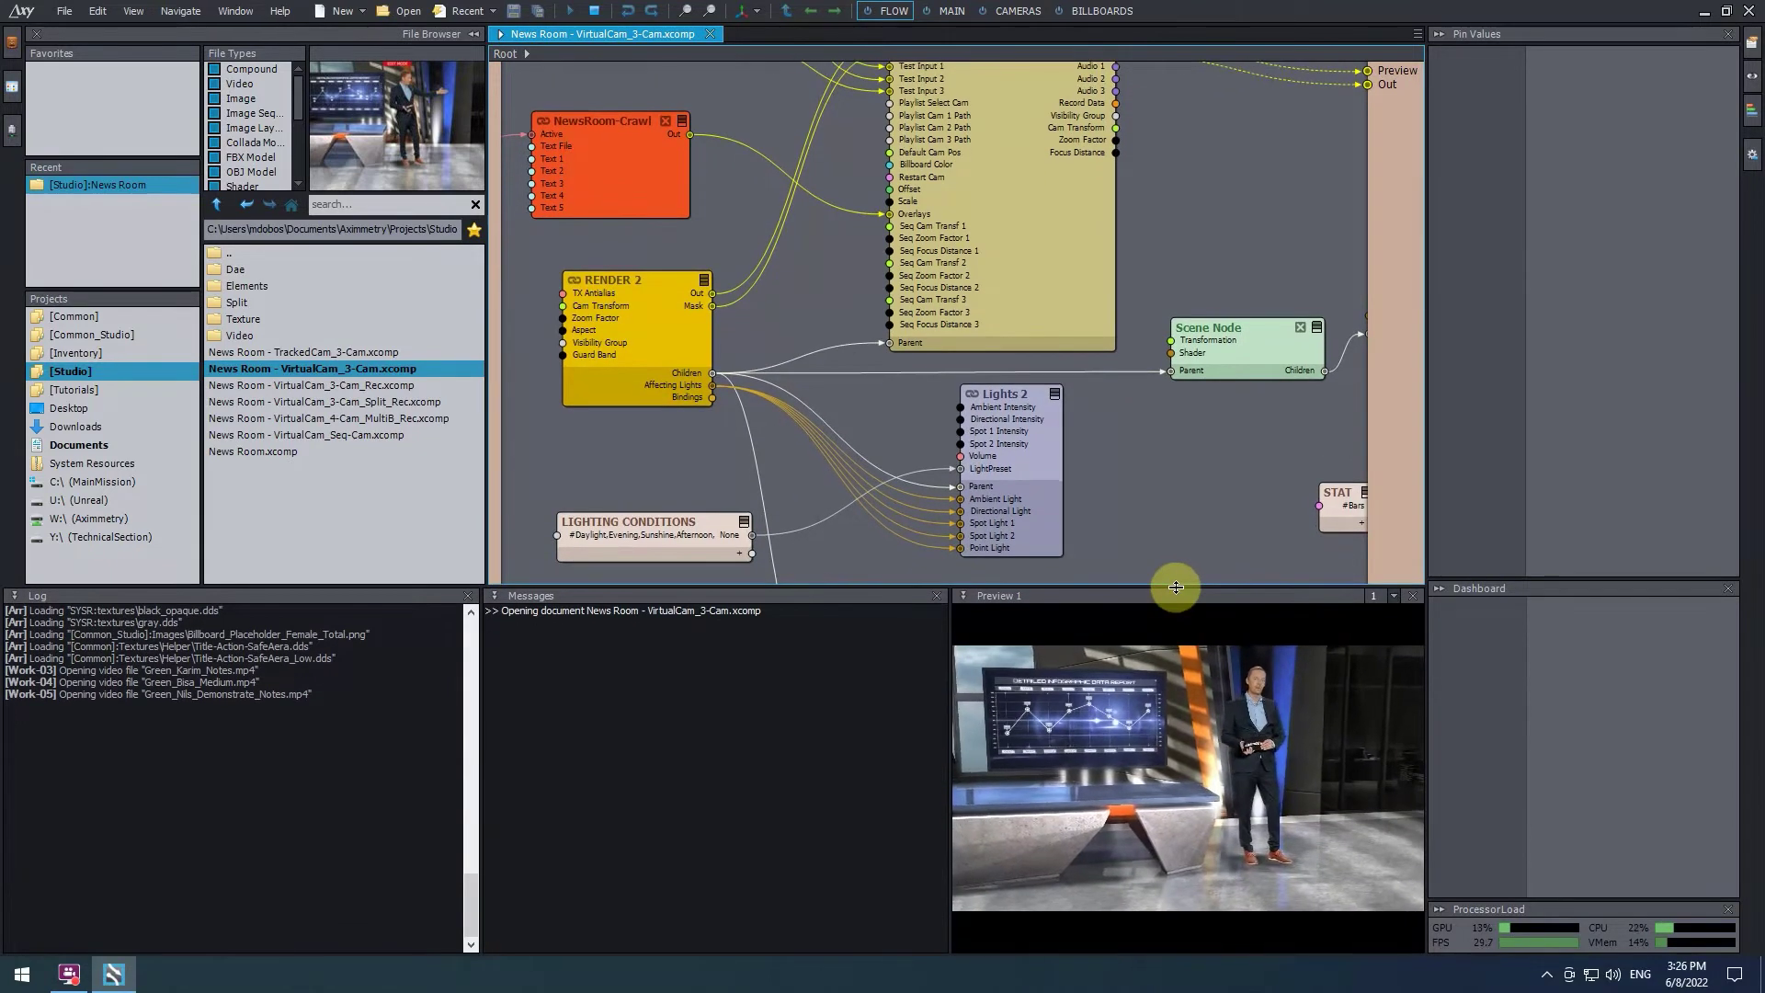
drag(1174, 587, 1223, 580)
drag(948, 689, 784, 693)
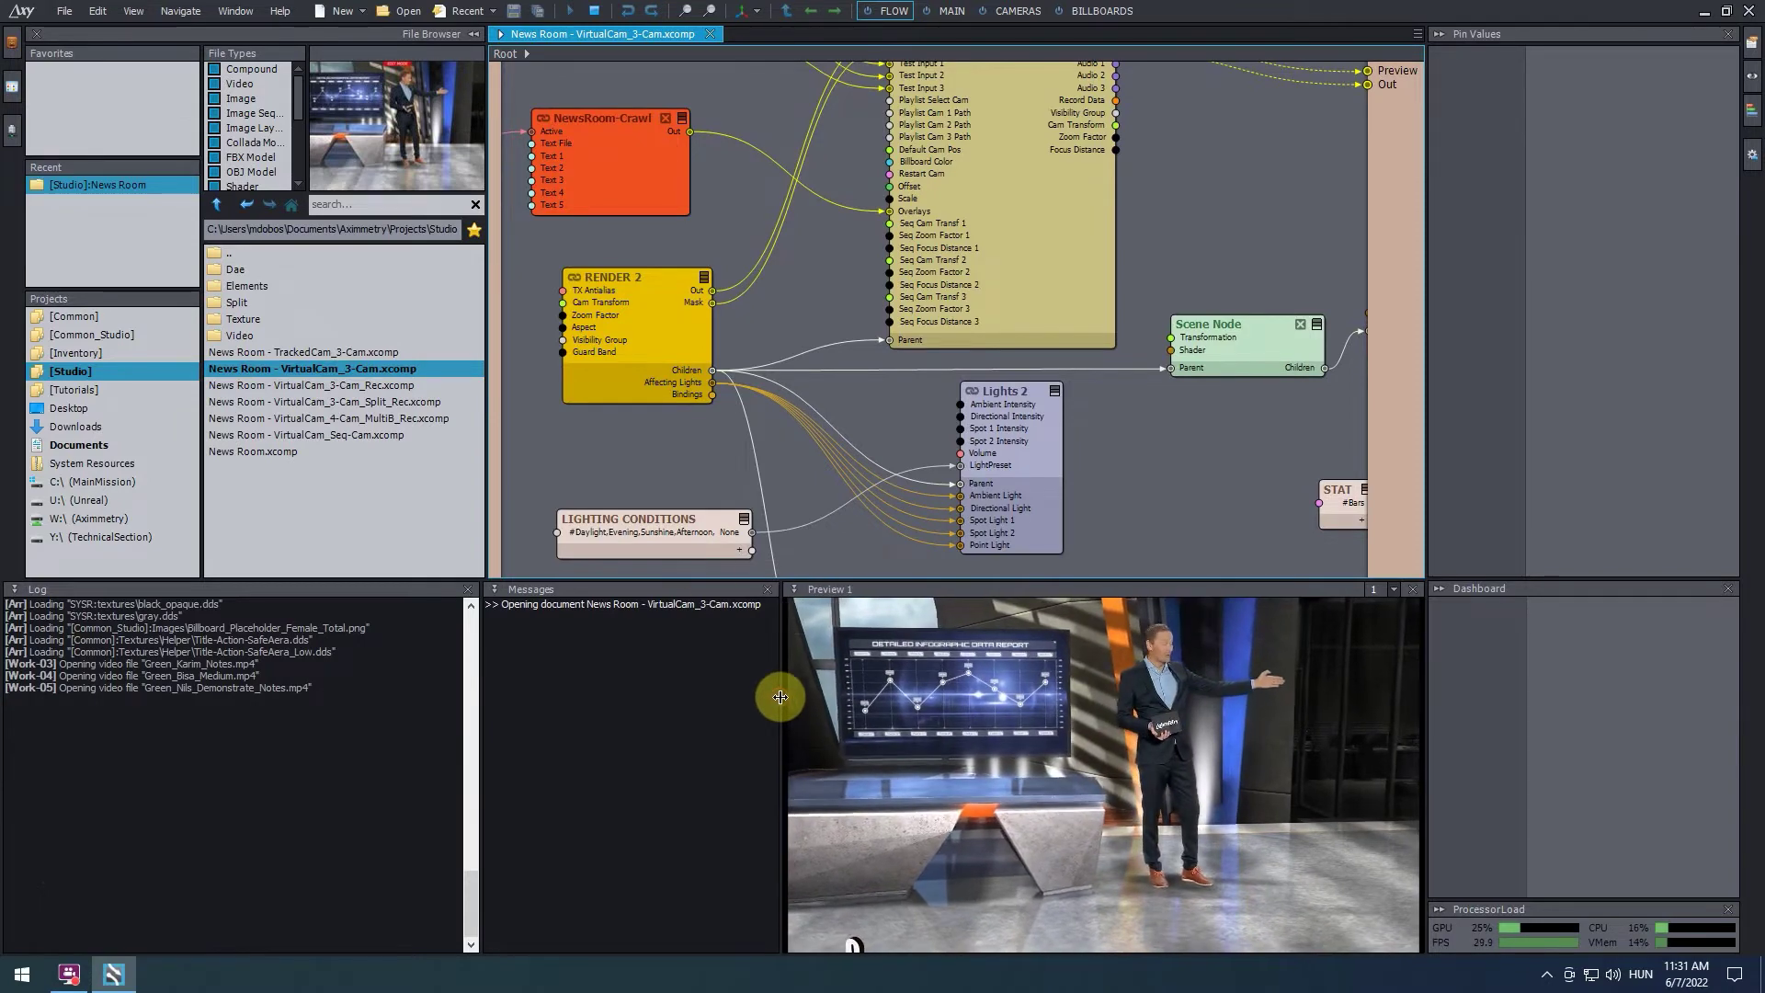
click(472, 34)
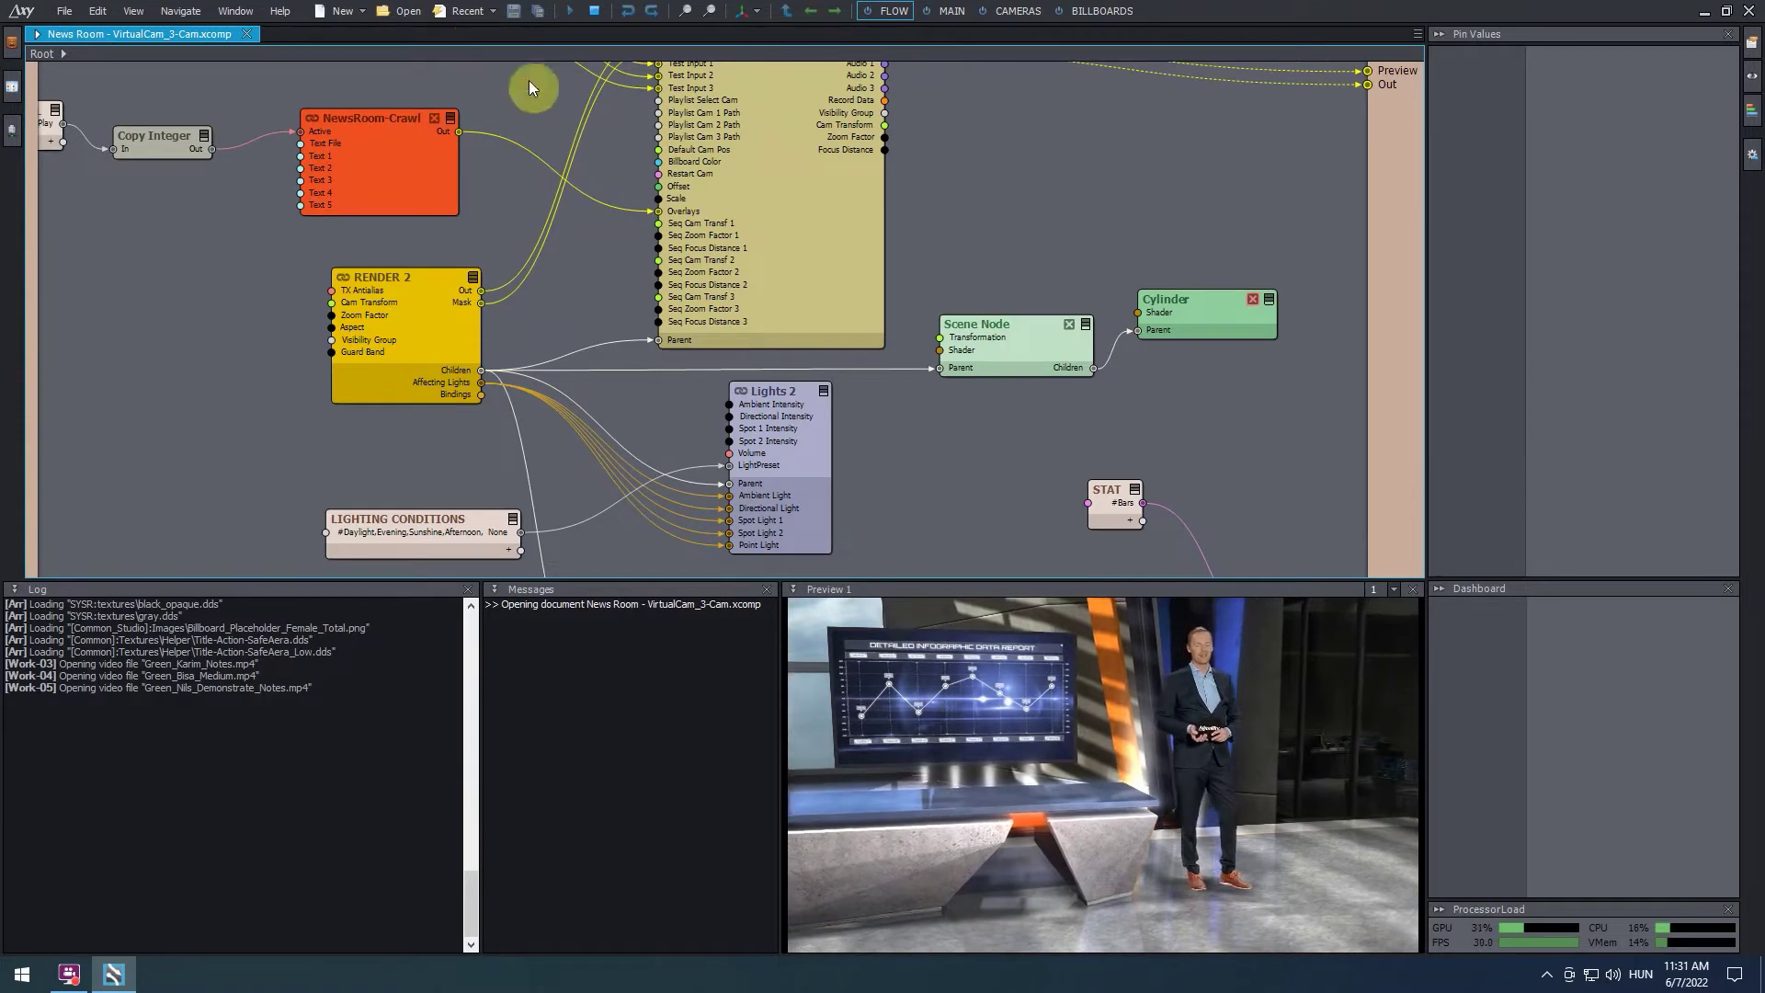
scroll(763, 202, down, 3)
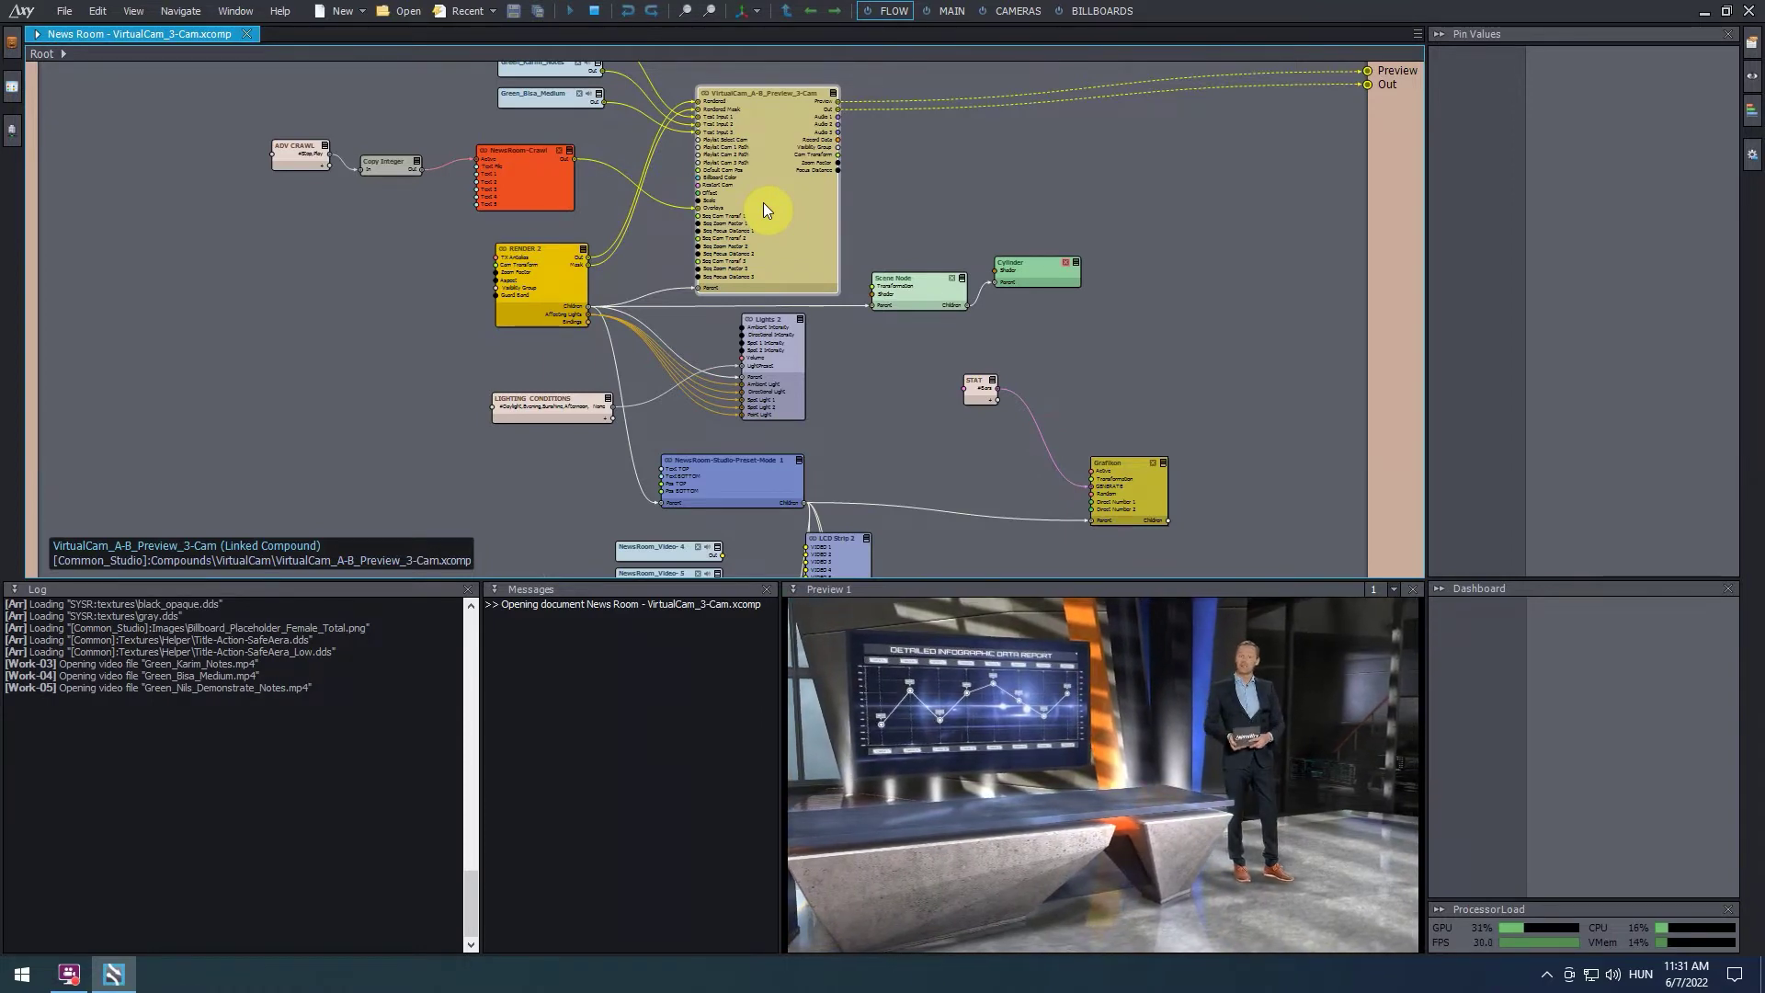
Step: Switch Preview 1 to the free camera, frame the presenter, then show the Billboards board
click(1009, 19)
scroll(560, 154, down, 3)
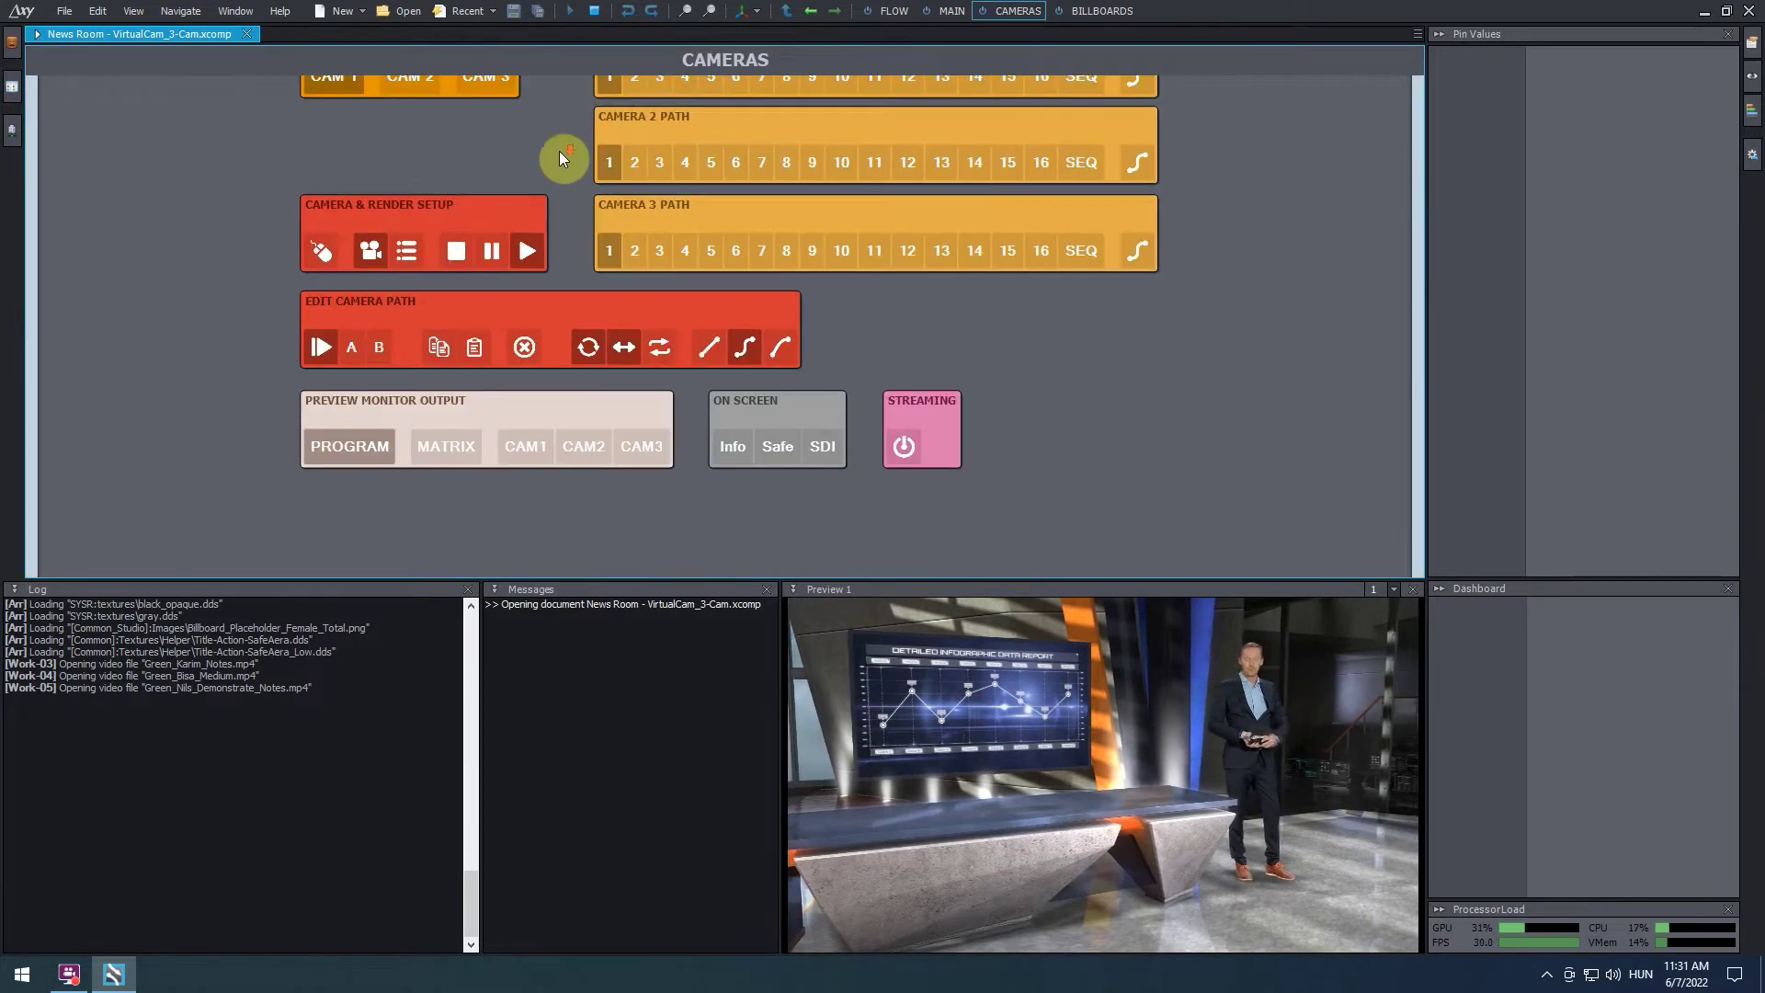
right_drag(559, 156, 578, 226)
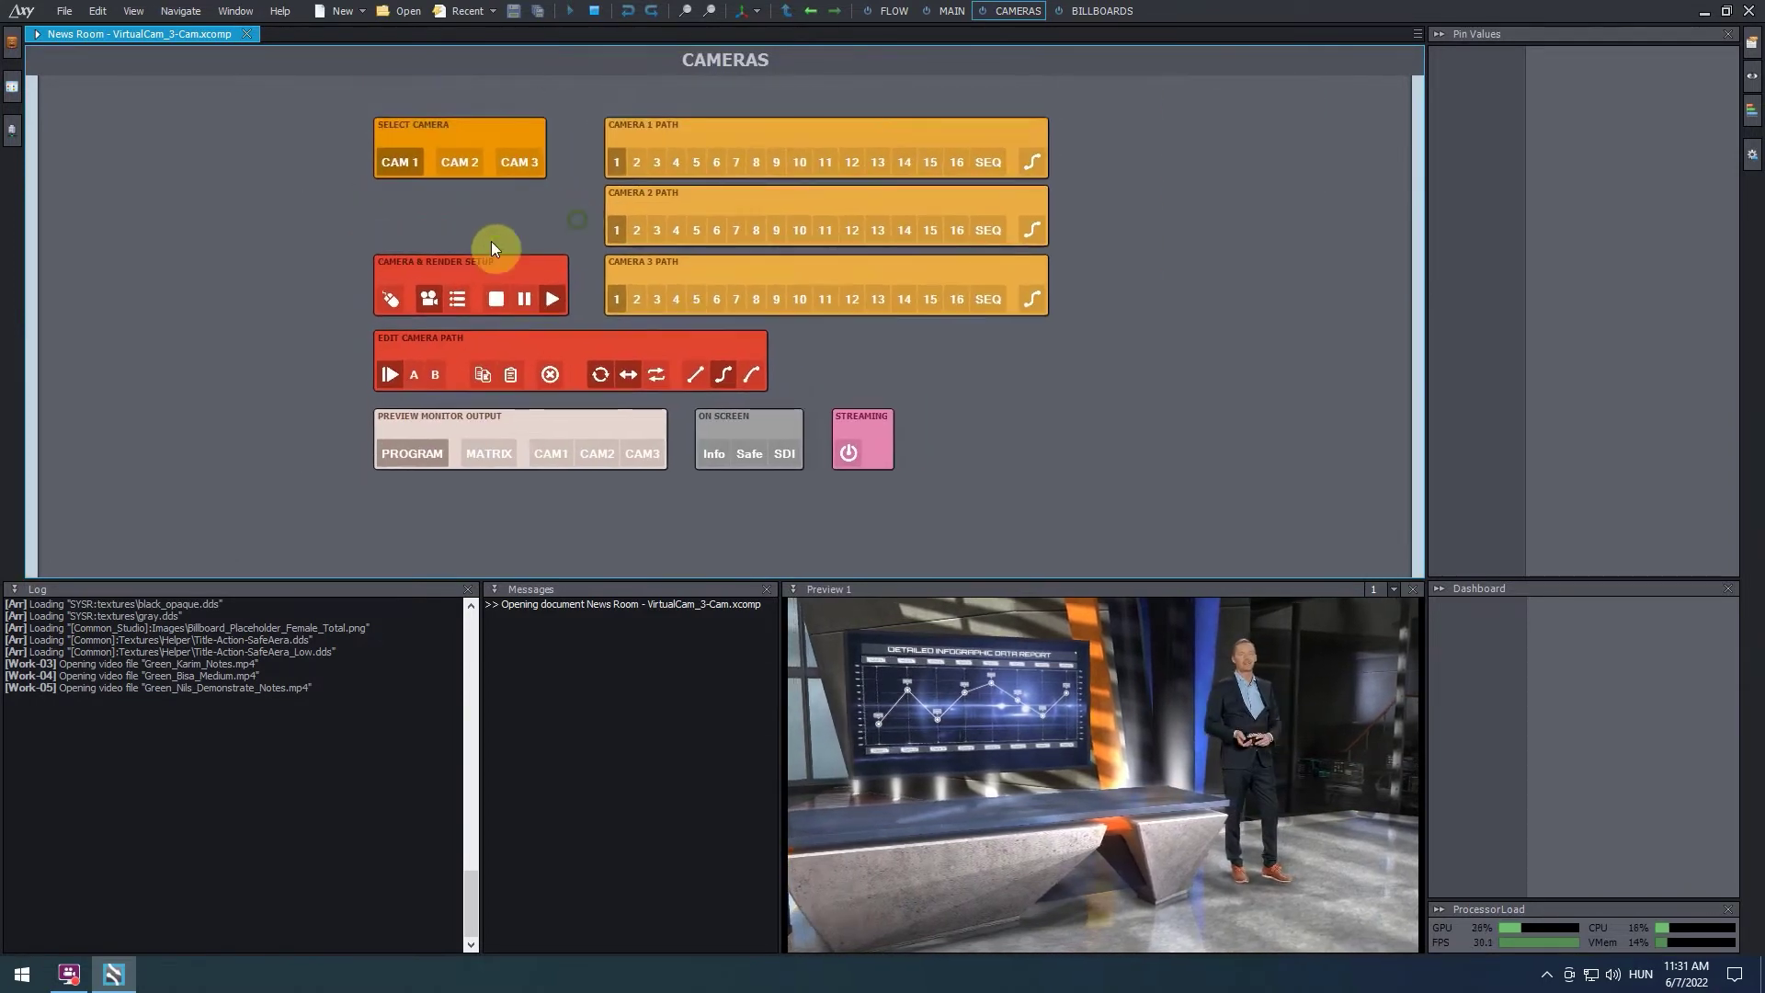
click(390, 301)
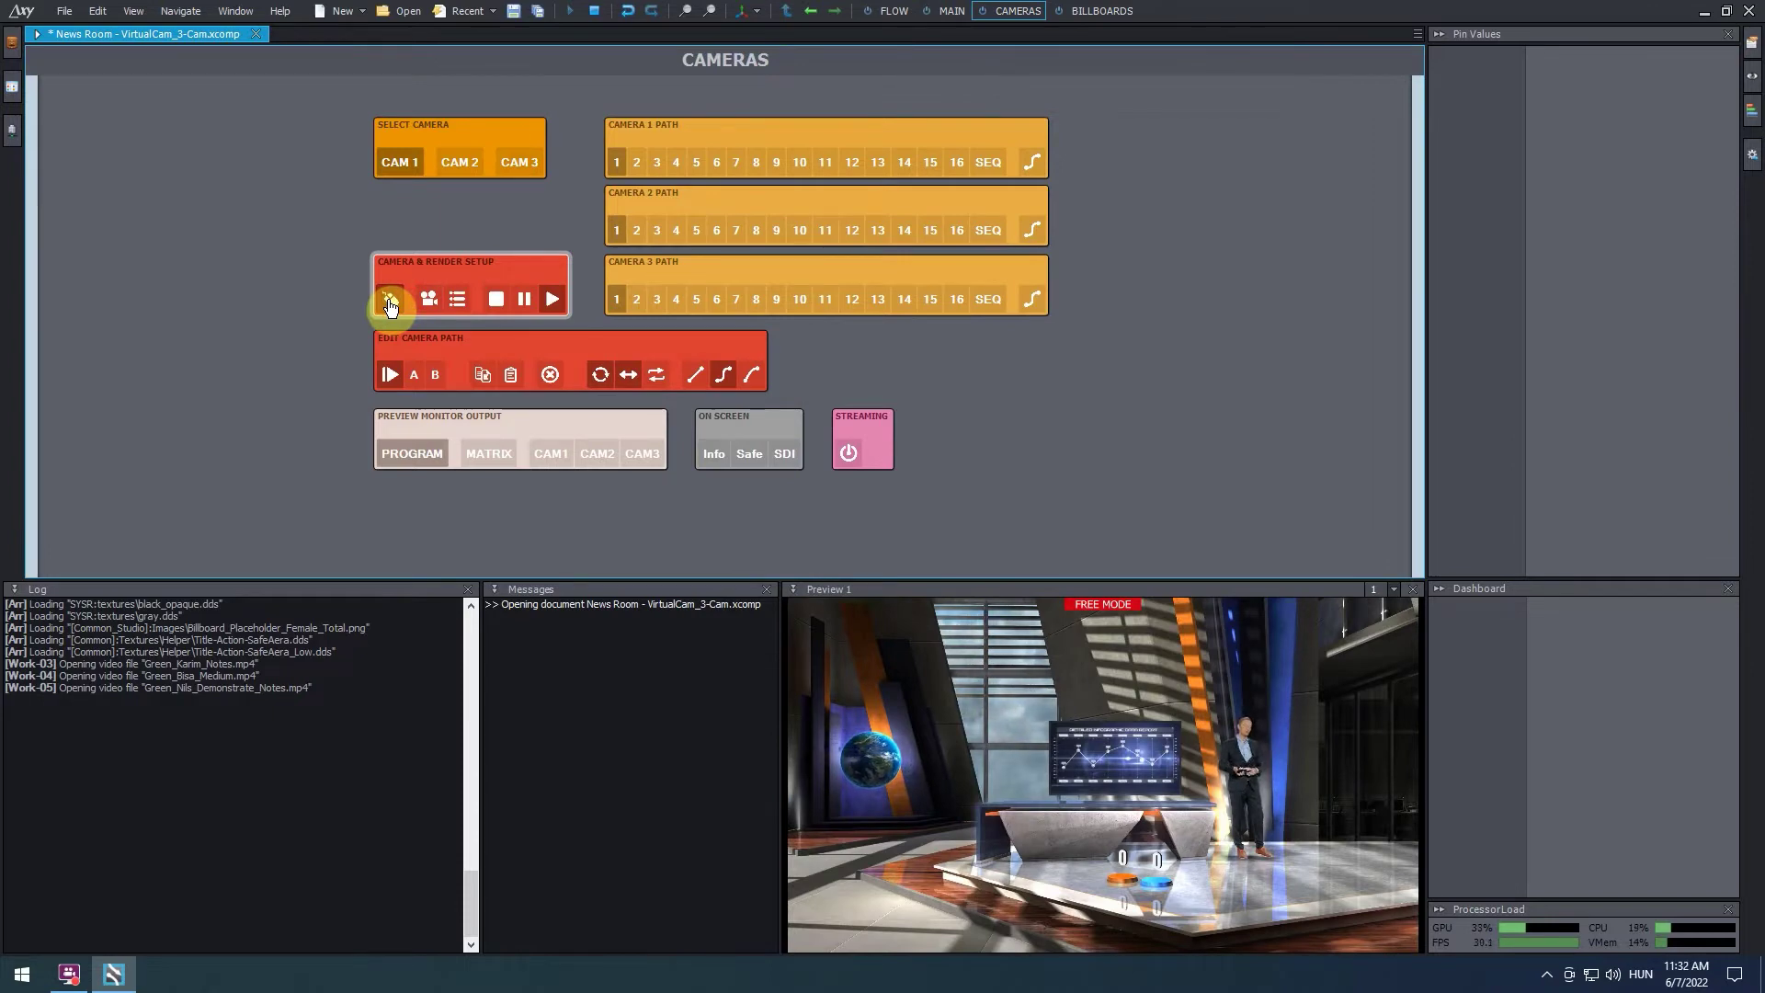
drag(1177, 814, 796, 930)
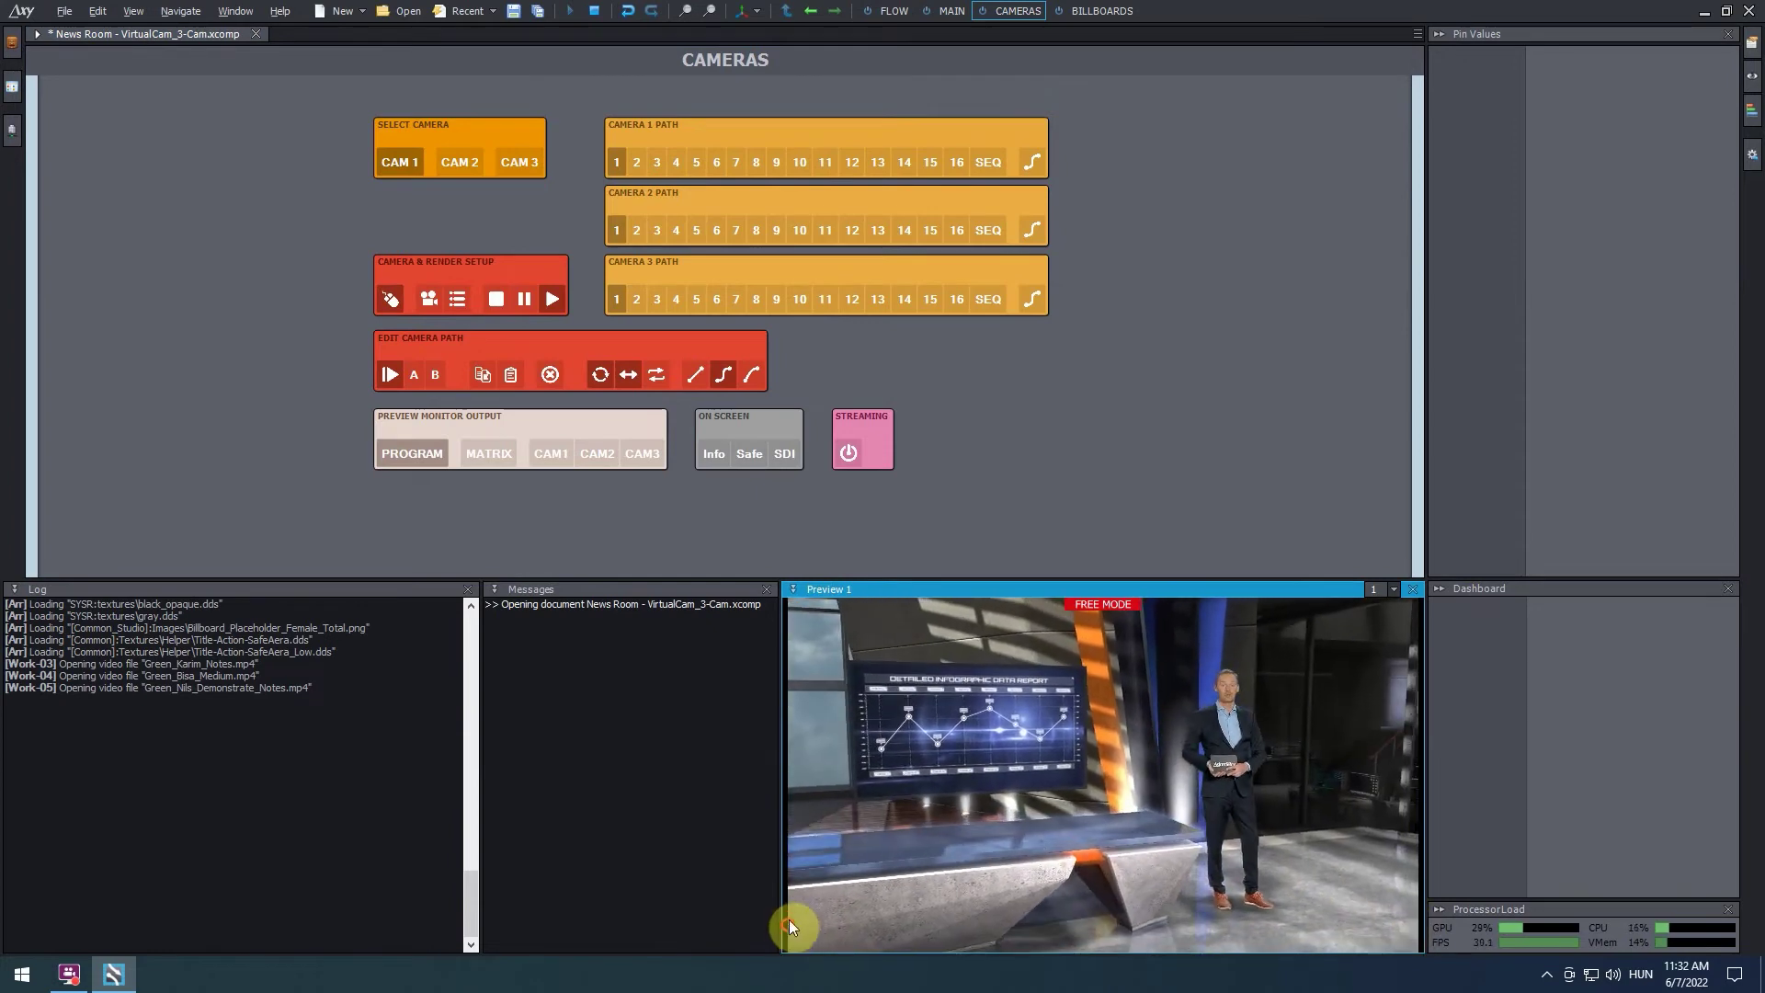
drag(1070, 792, 1261, 779)
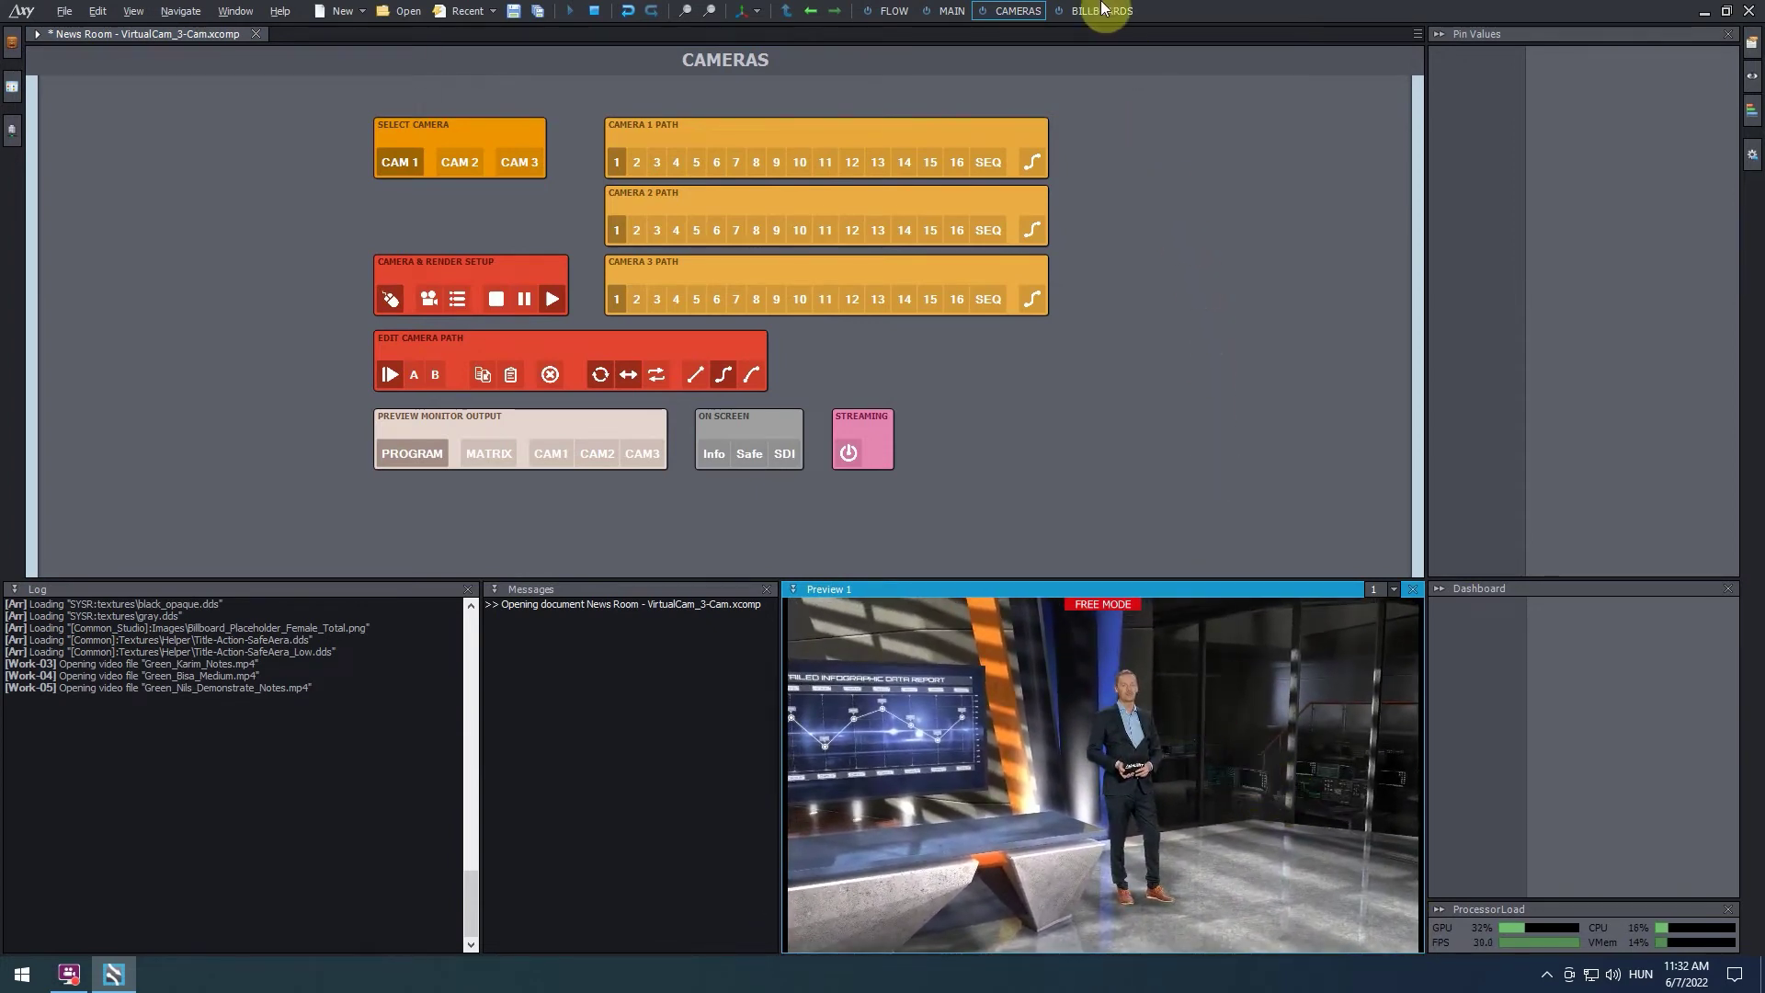
click(1101, 12)
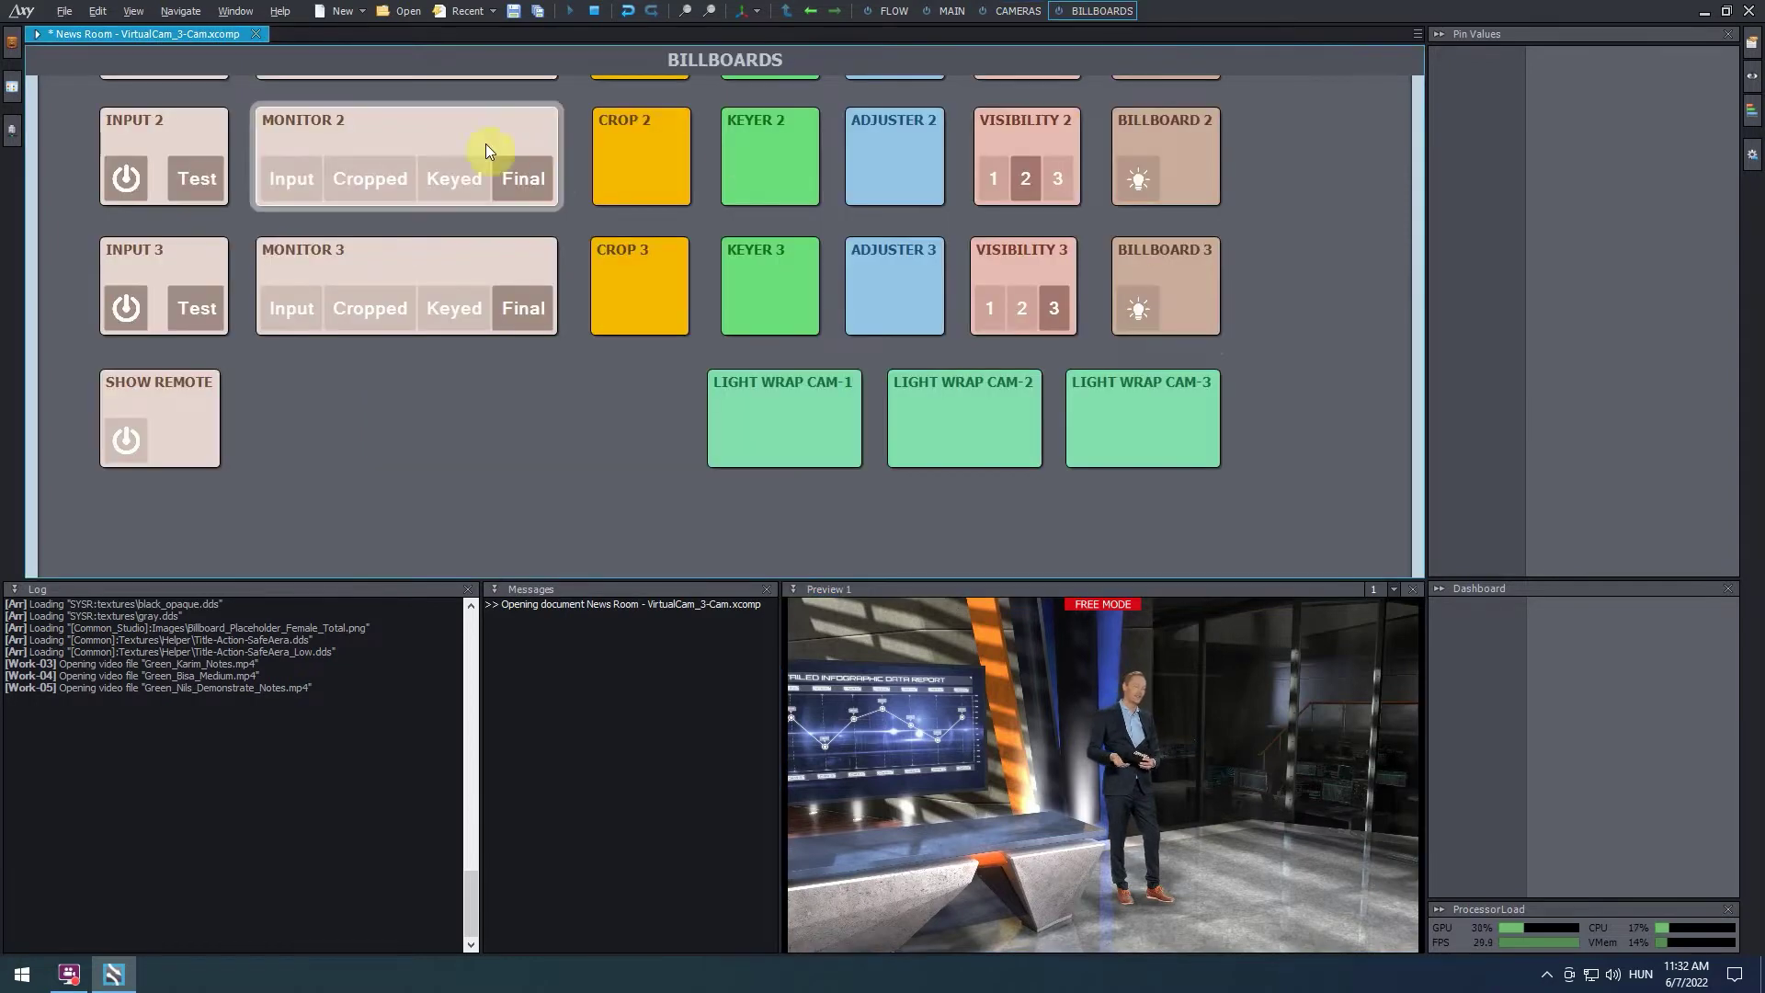
Step: Set INPUT 1's Input Device to Blackmagic: DeckLink 8K Pro (1) and monitor cropped CAM 1
scroll(568, 383, down, 3)
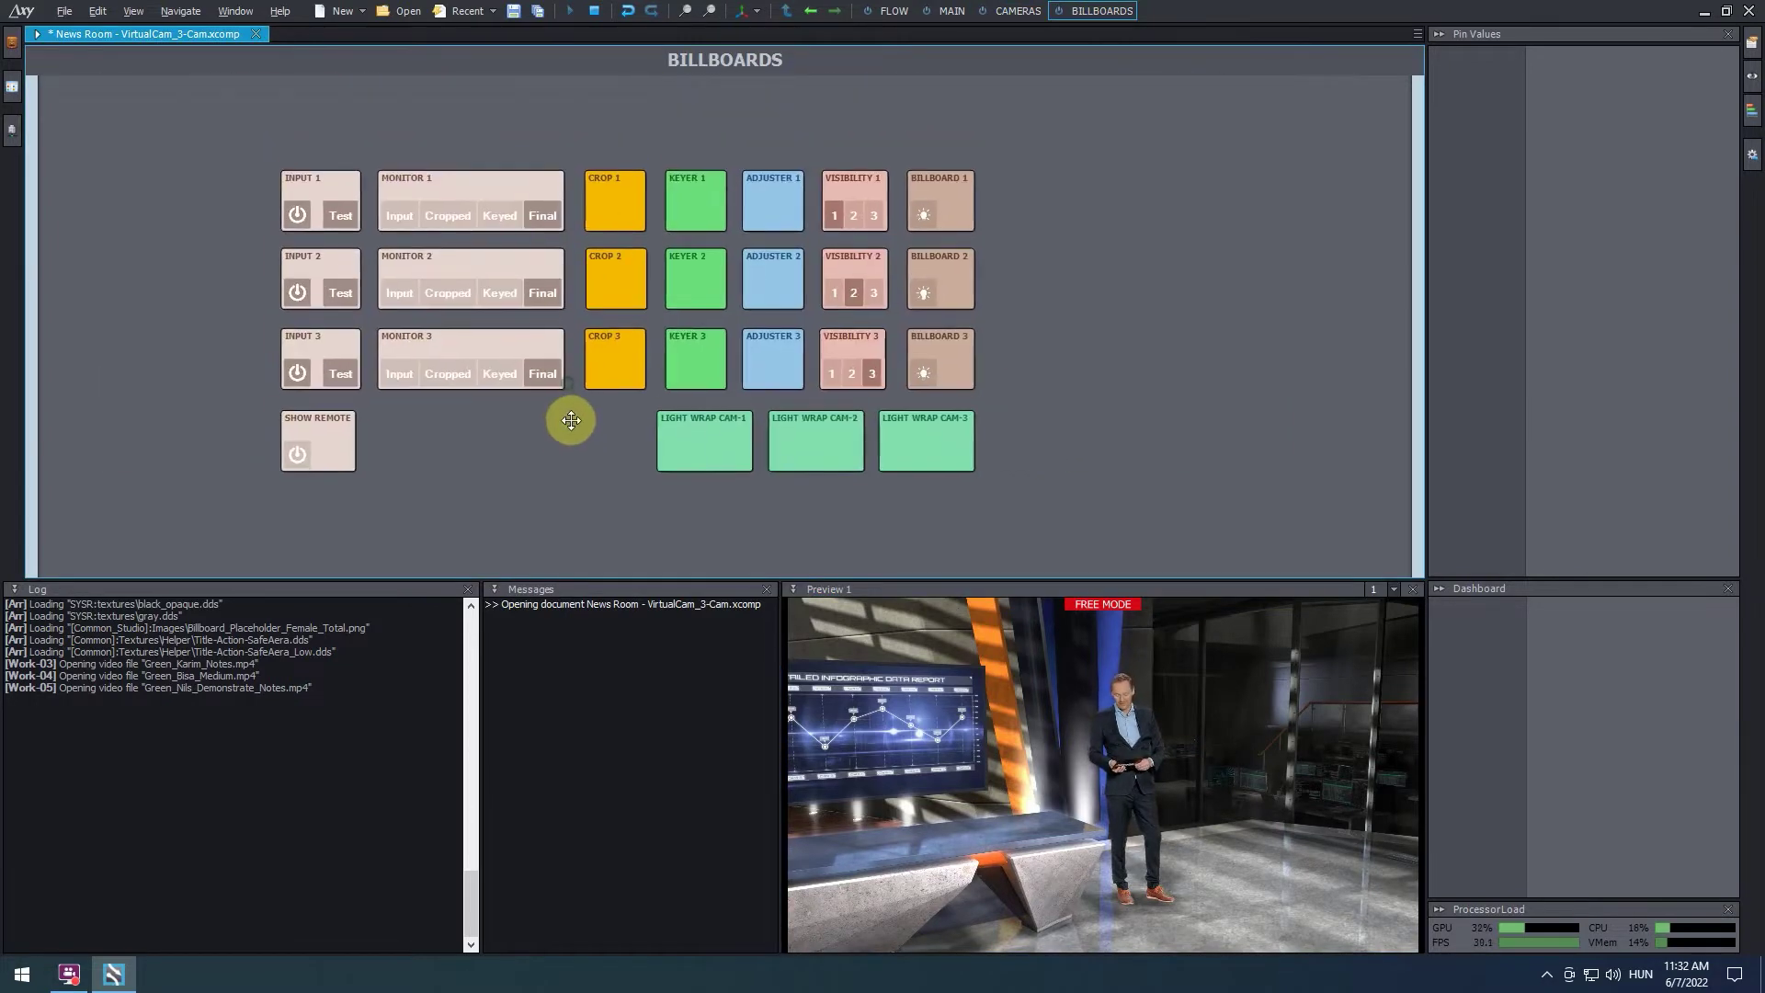
click(350, 226)
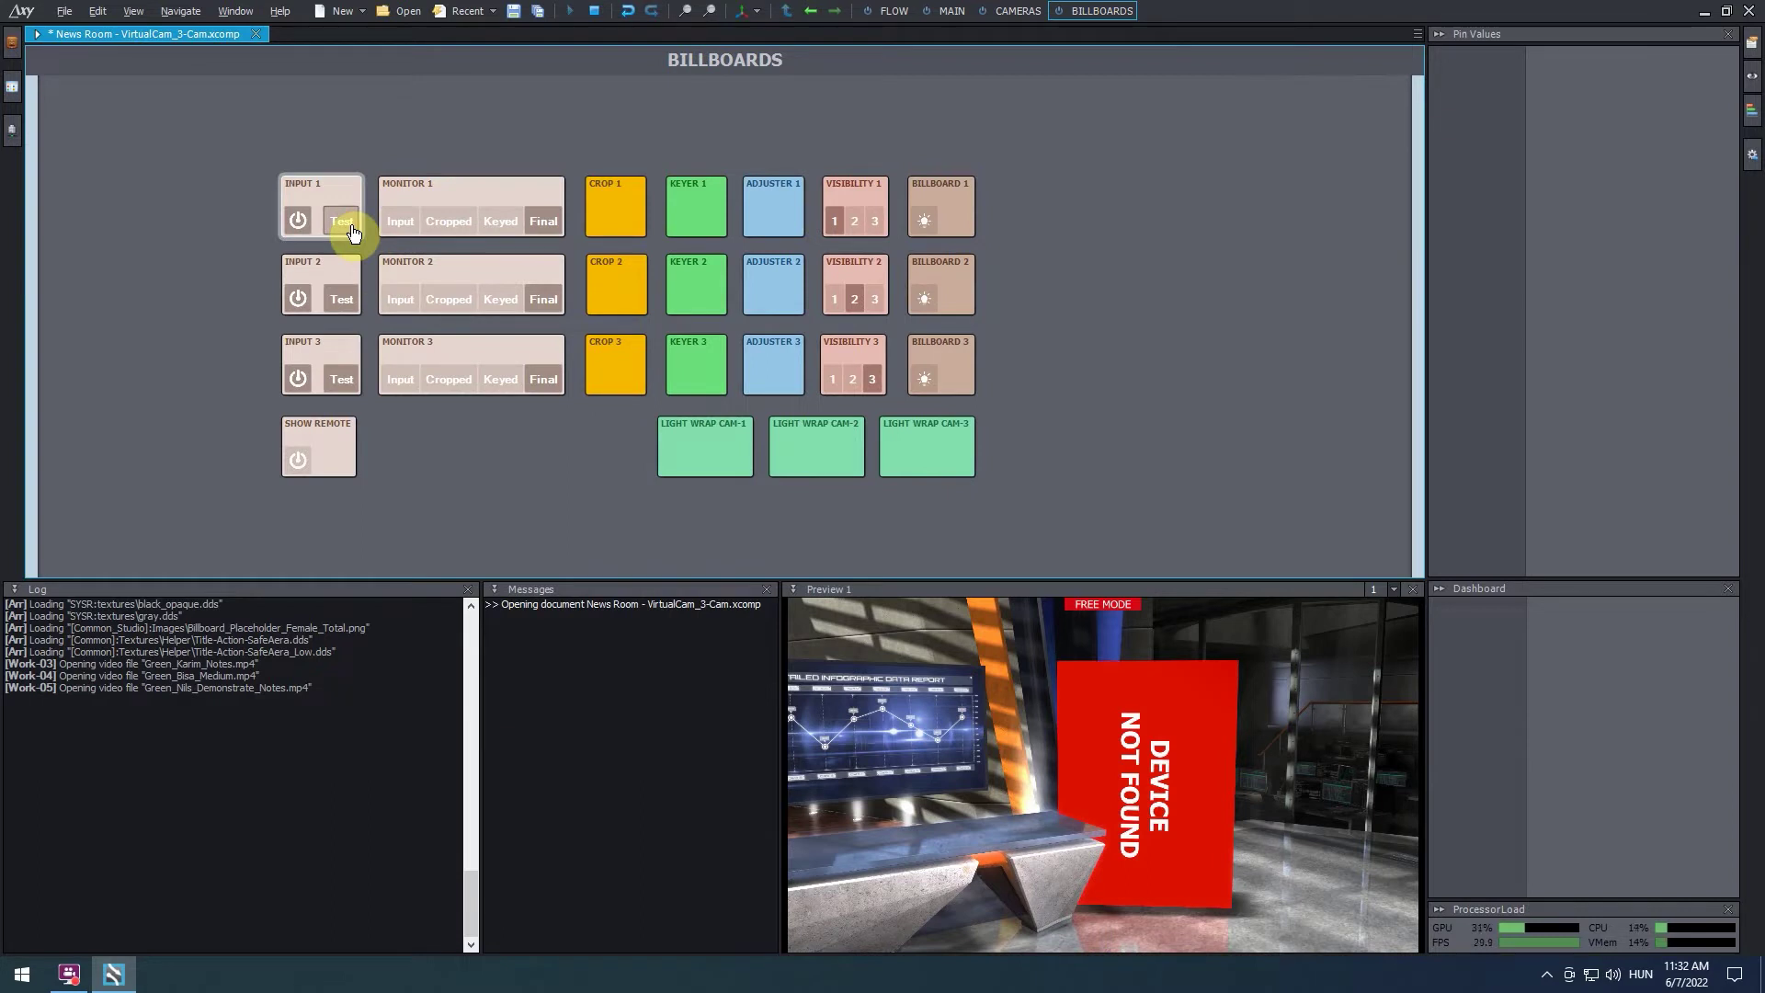
click(342, 187)
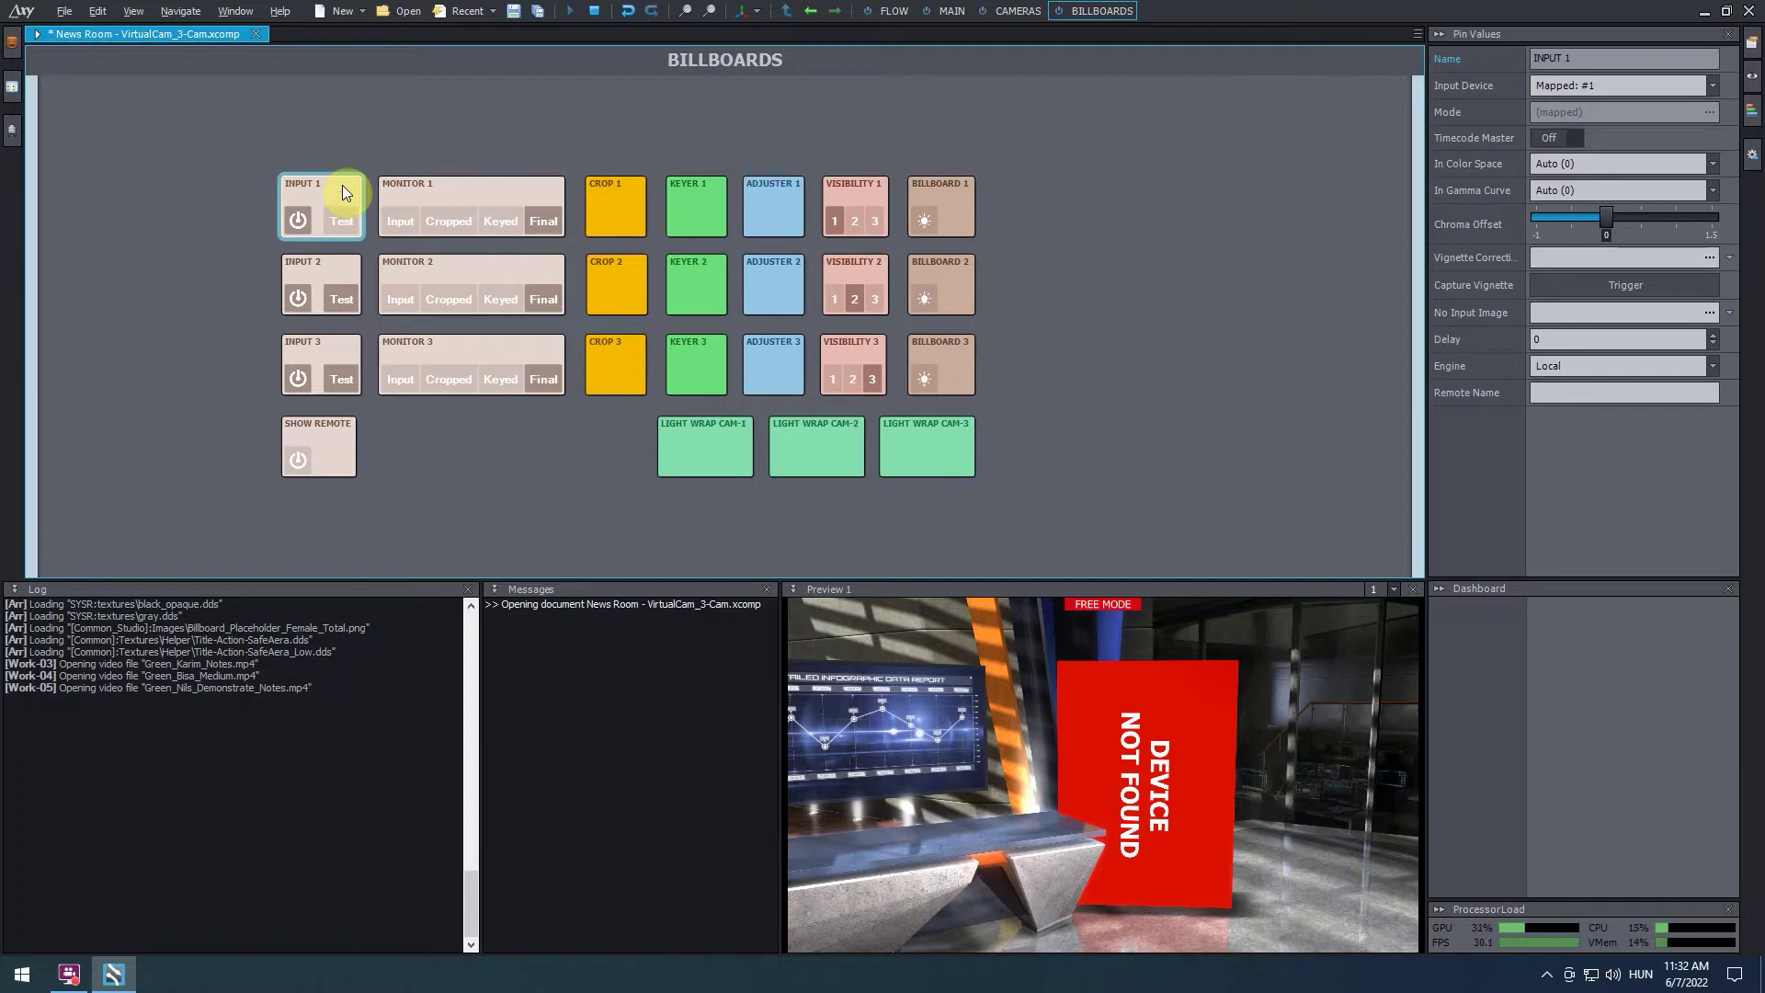
click(1707, 85)
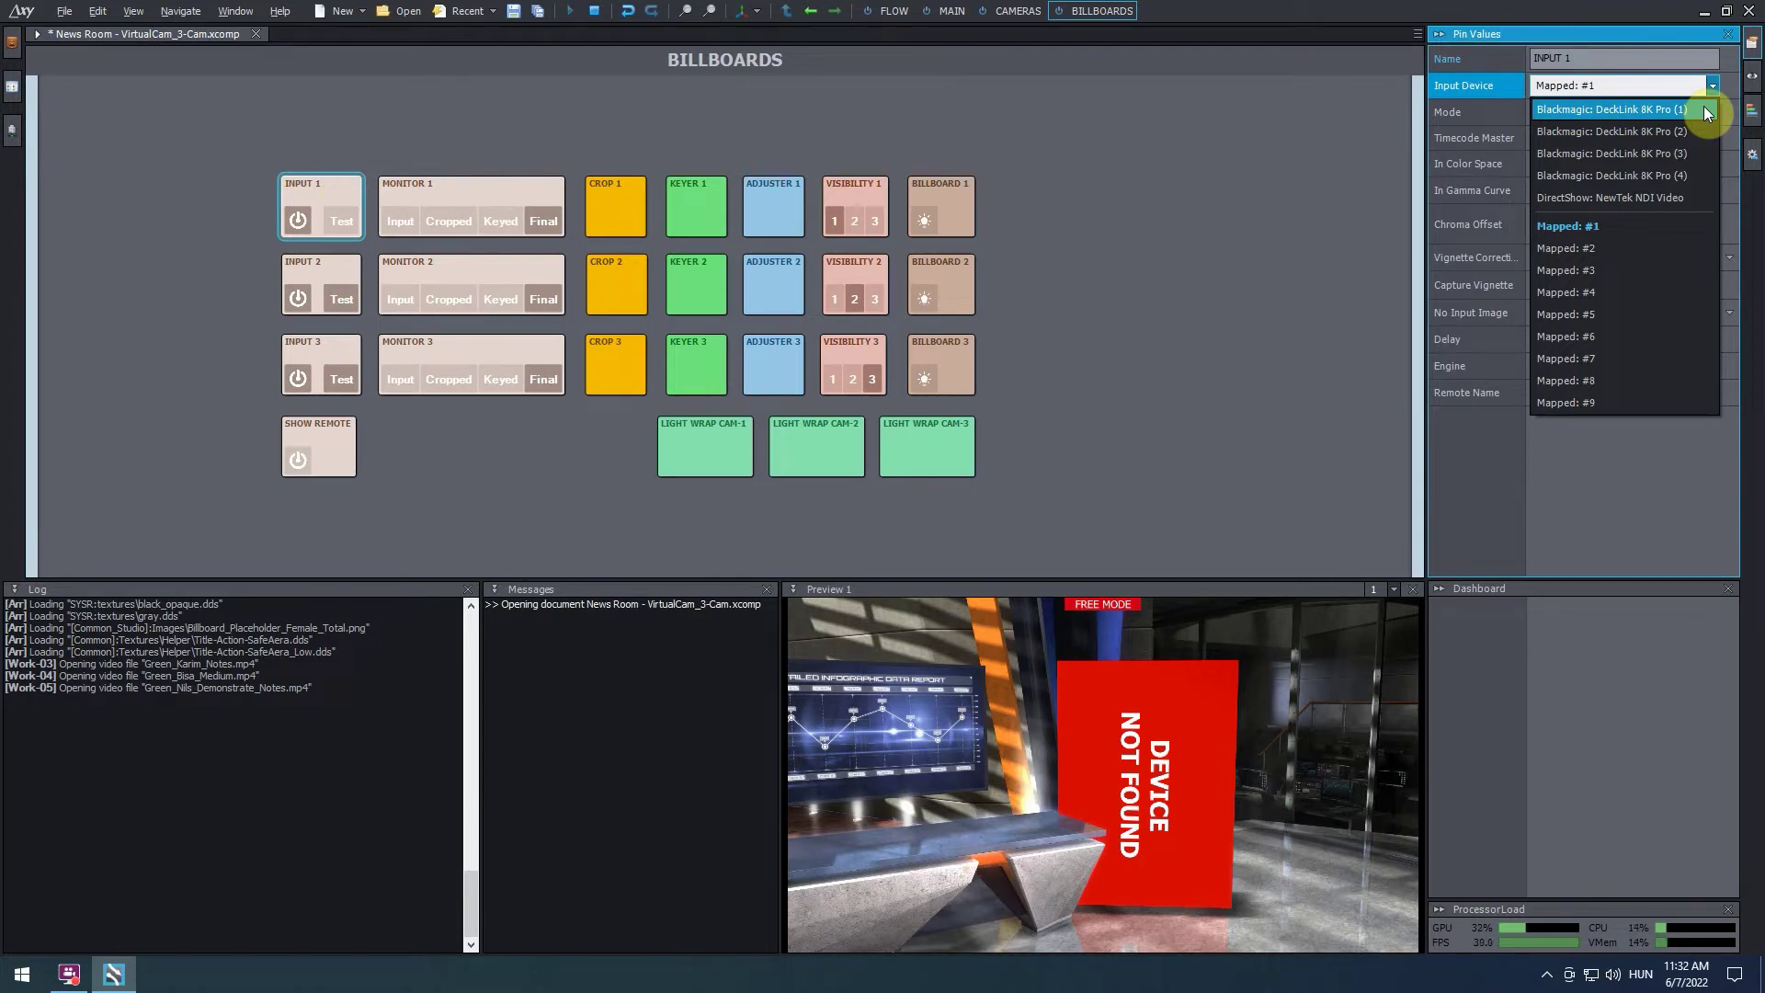
click(1707, 113)
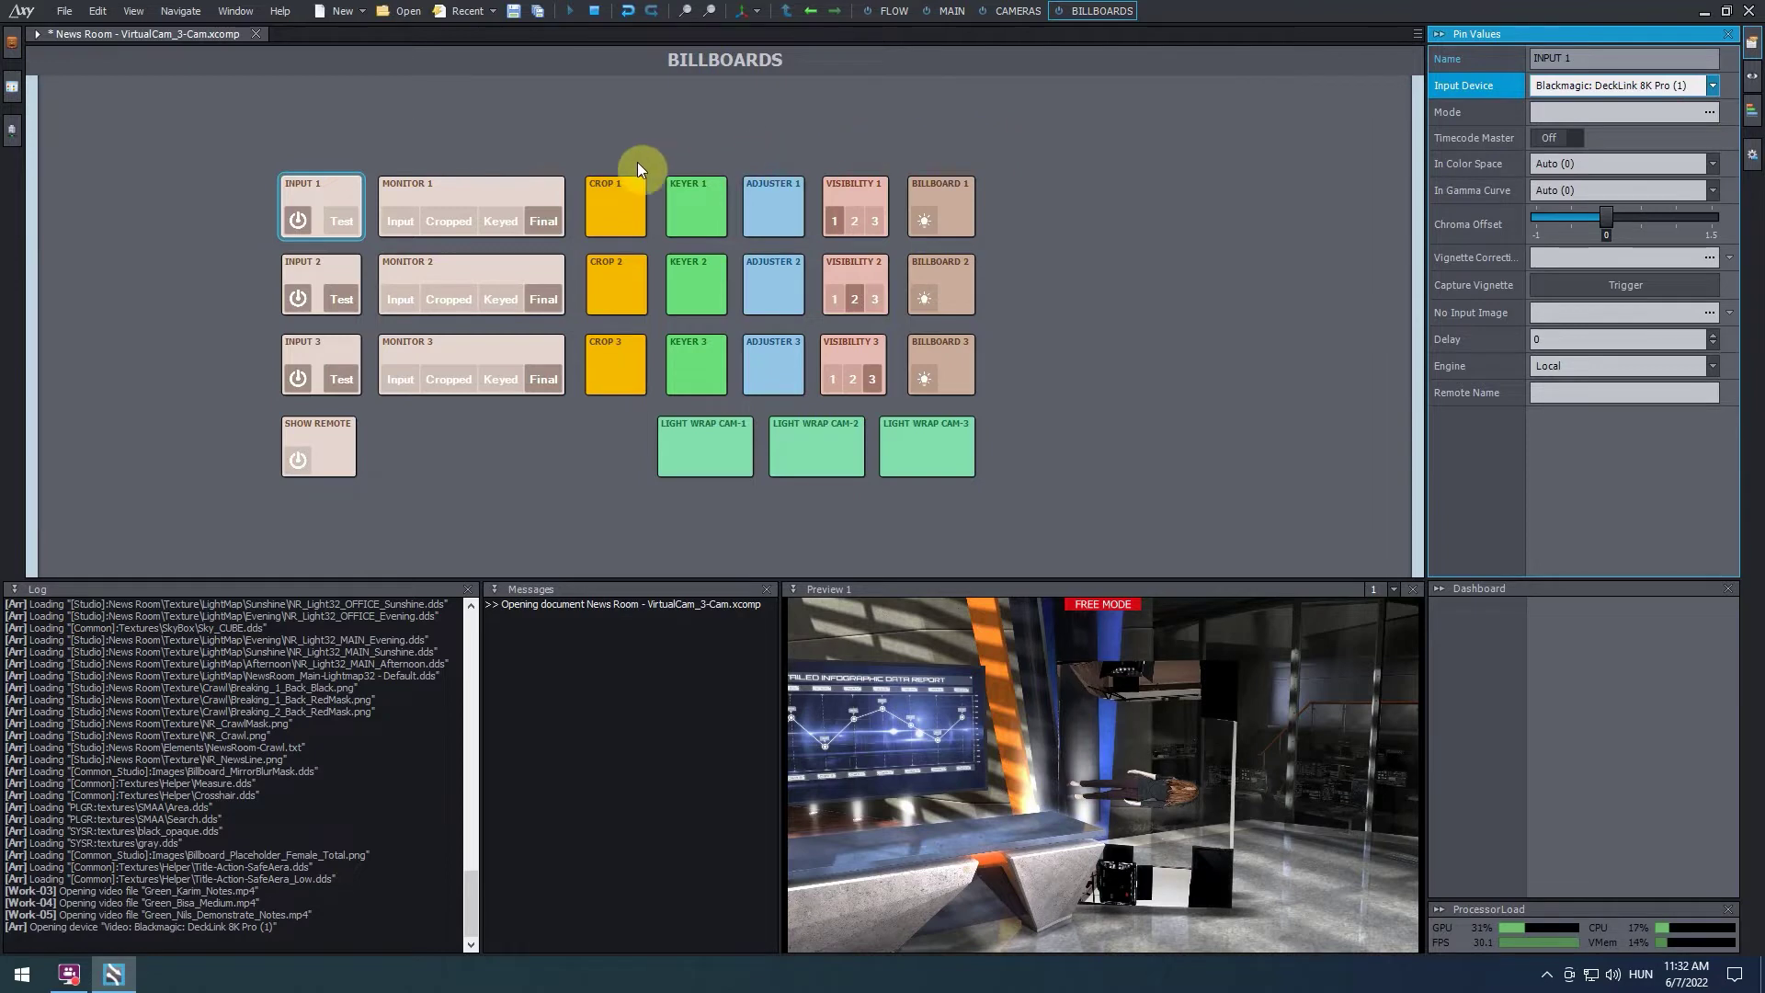
click(473, 224)
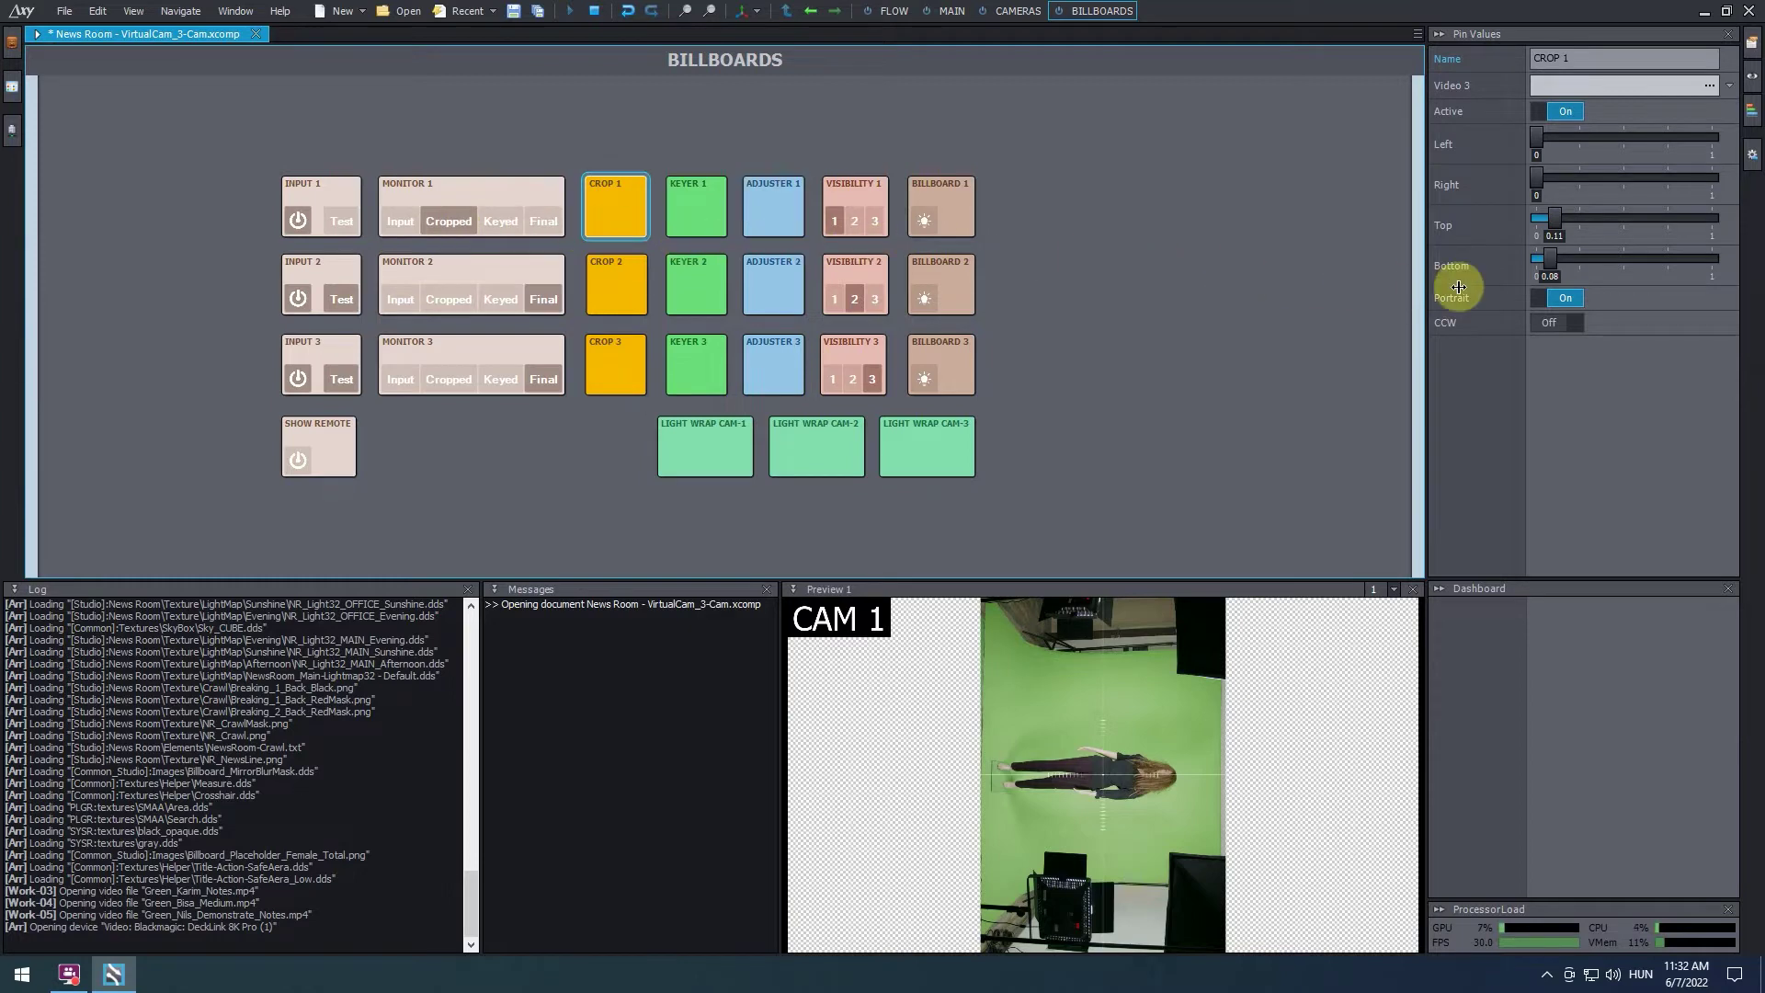
Step: Turn off CROP 1 Portrait, crop Left and Right to 0.38, and monitor the keyed image
click(1550, 299)
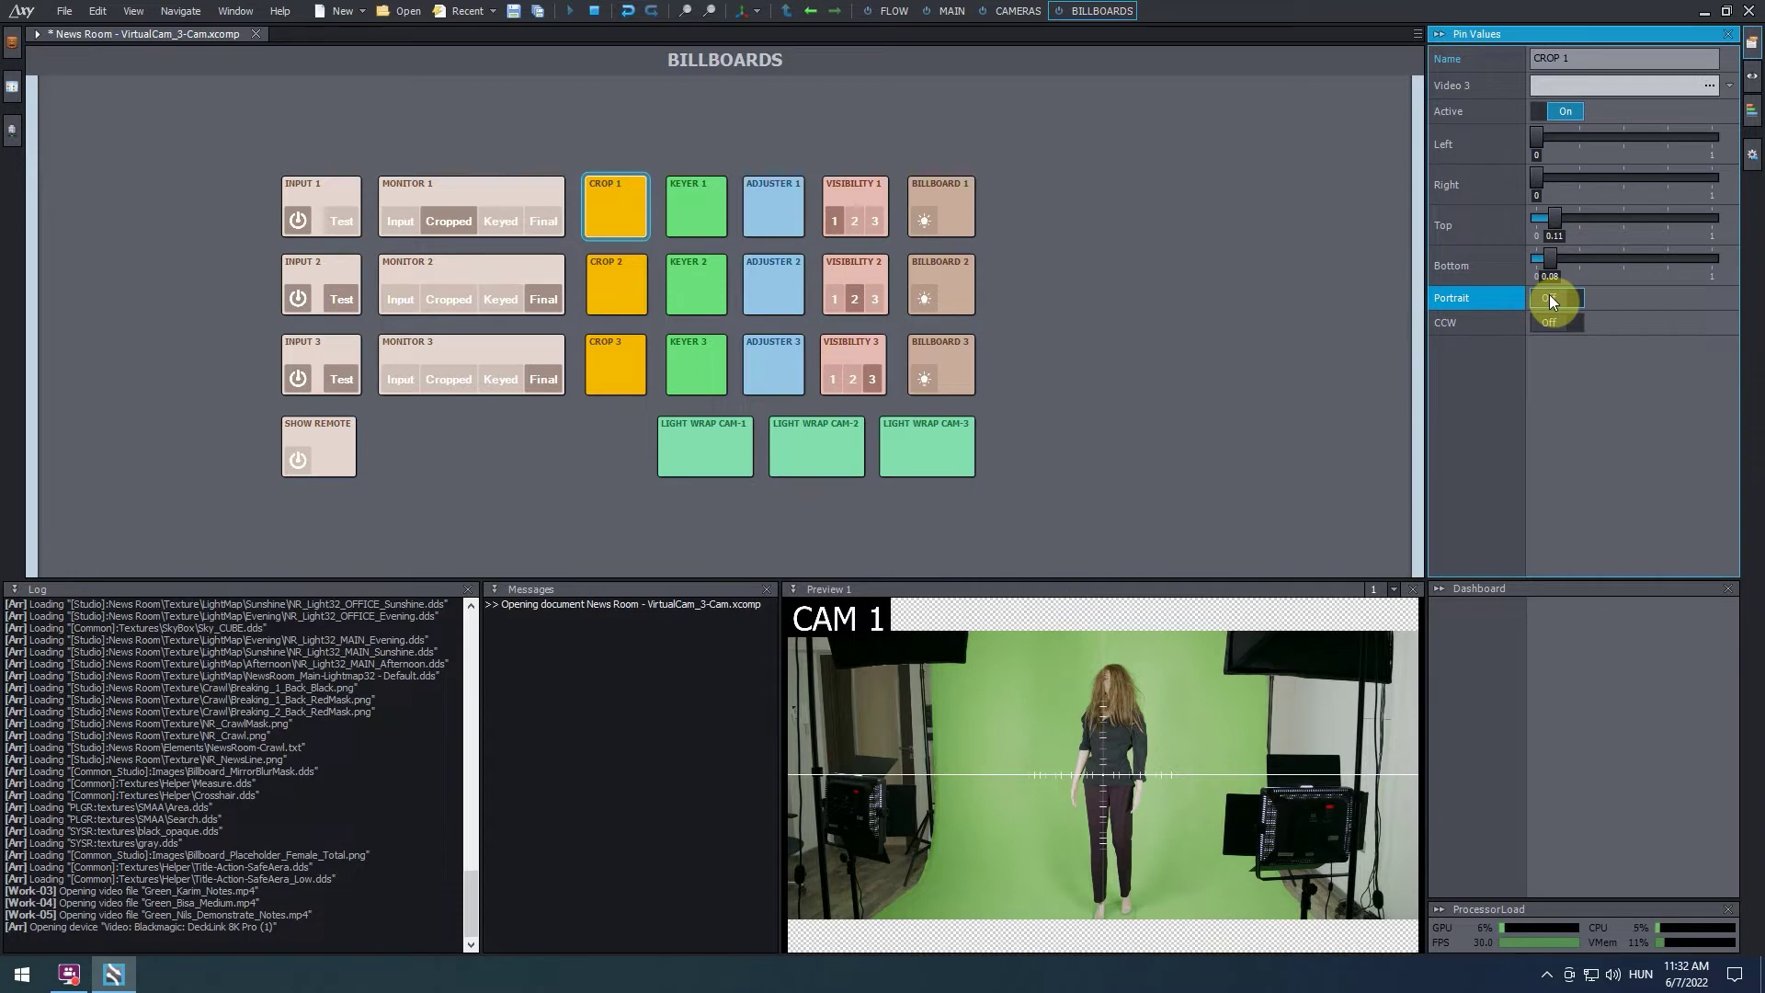
drag(1540, 154, 1542, 262)
click(1568, 227)
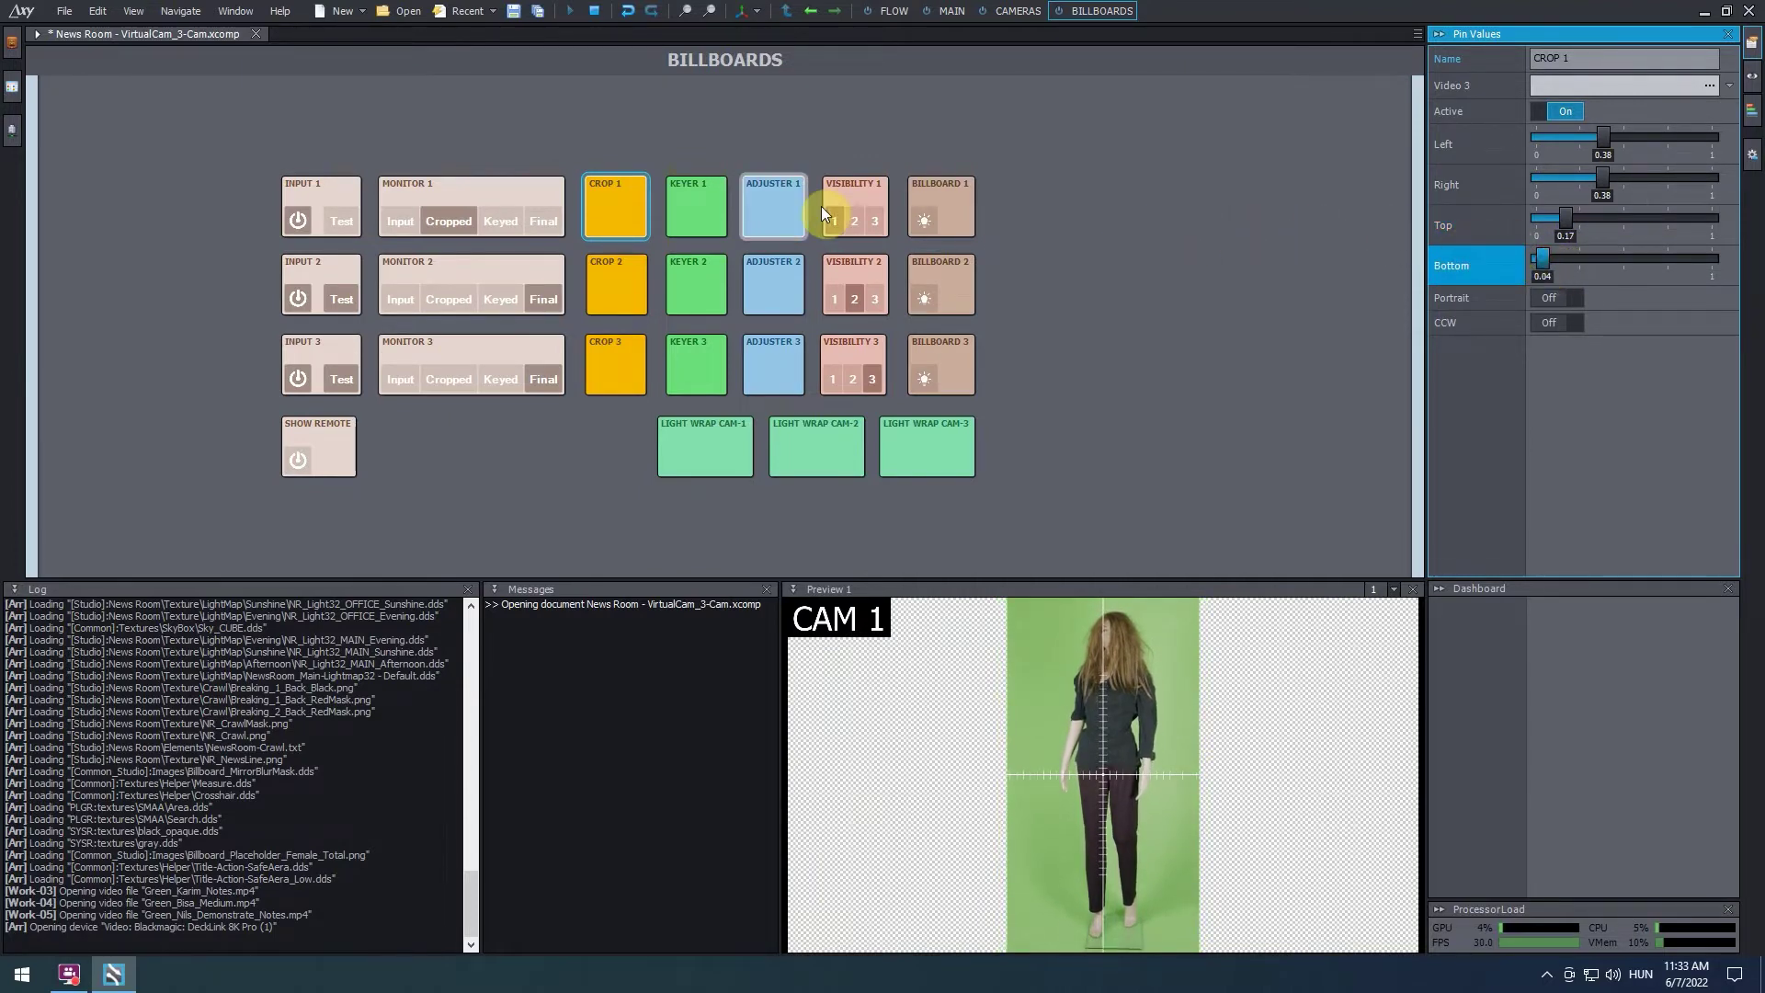
click(492, 226)
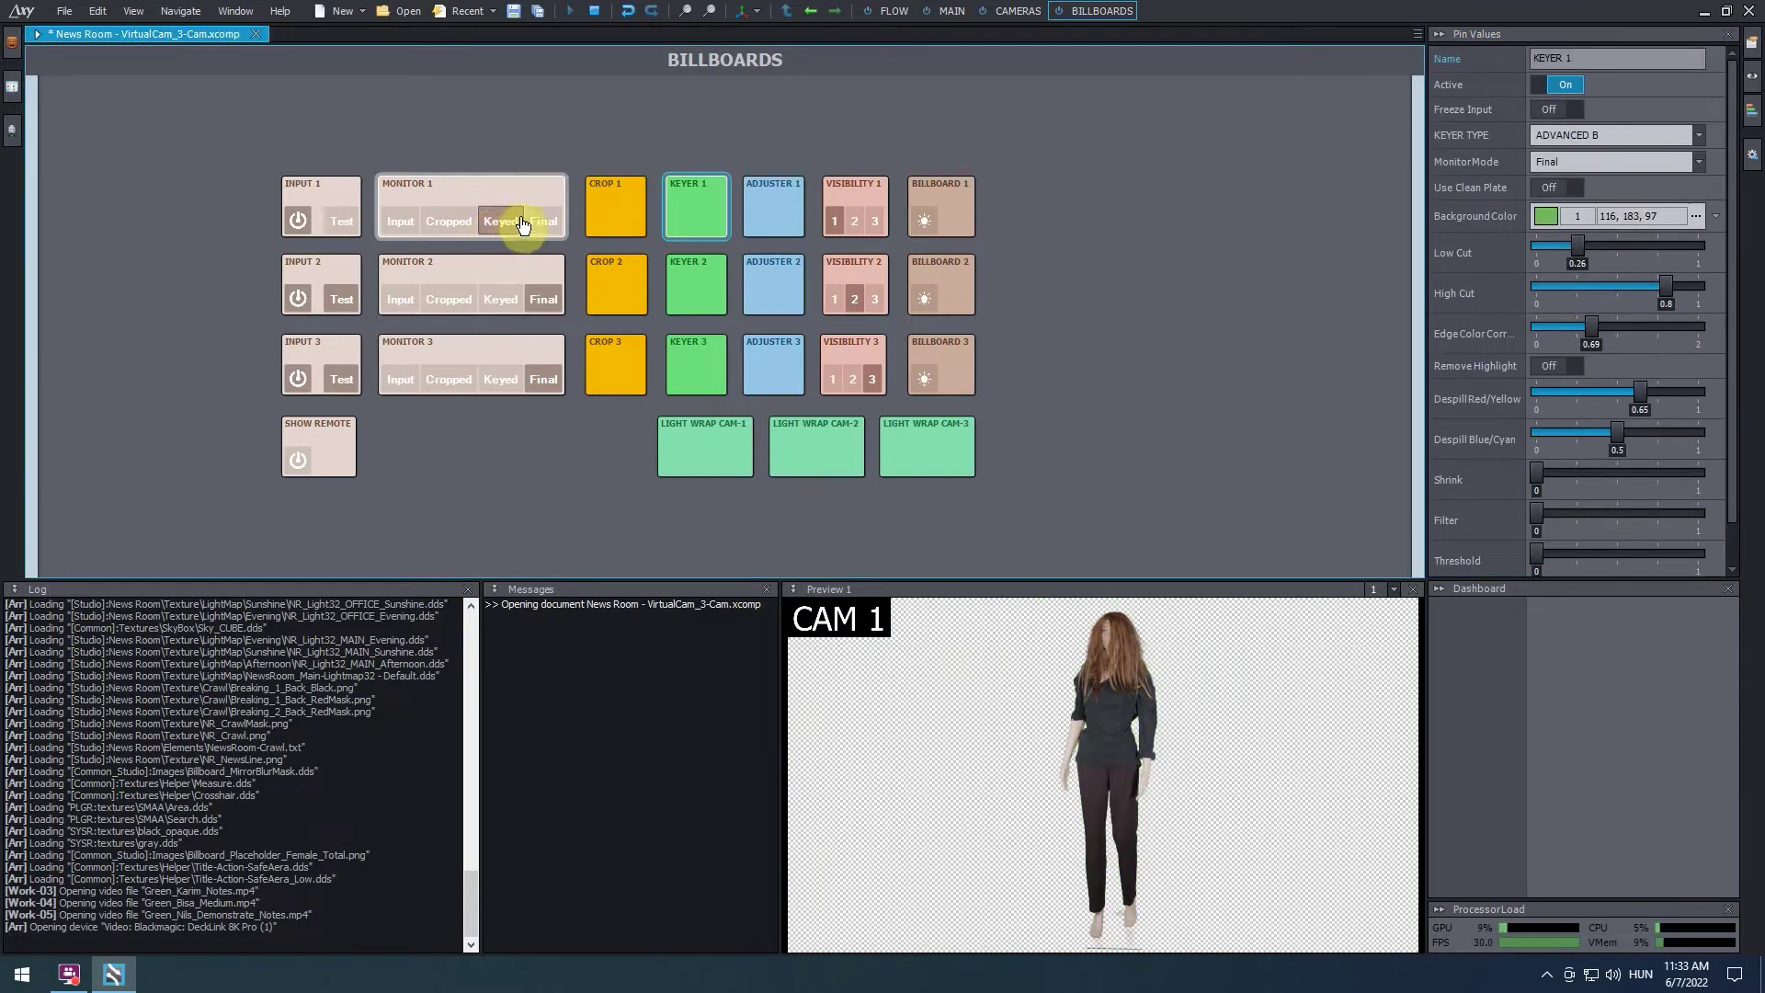
Step: Sample the green screen behind the presenter as Keyer 1's Background Color
click(1658, 168)
click(1657, 189)
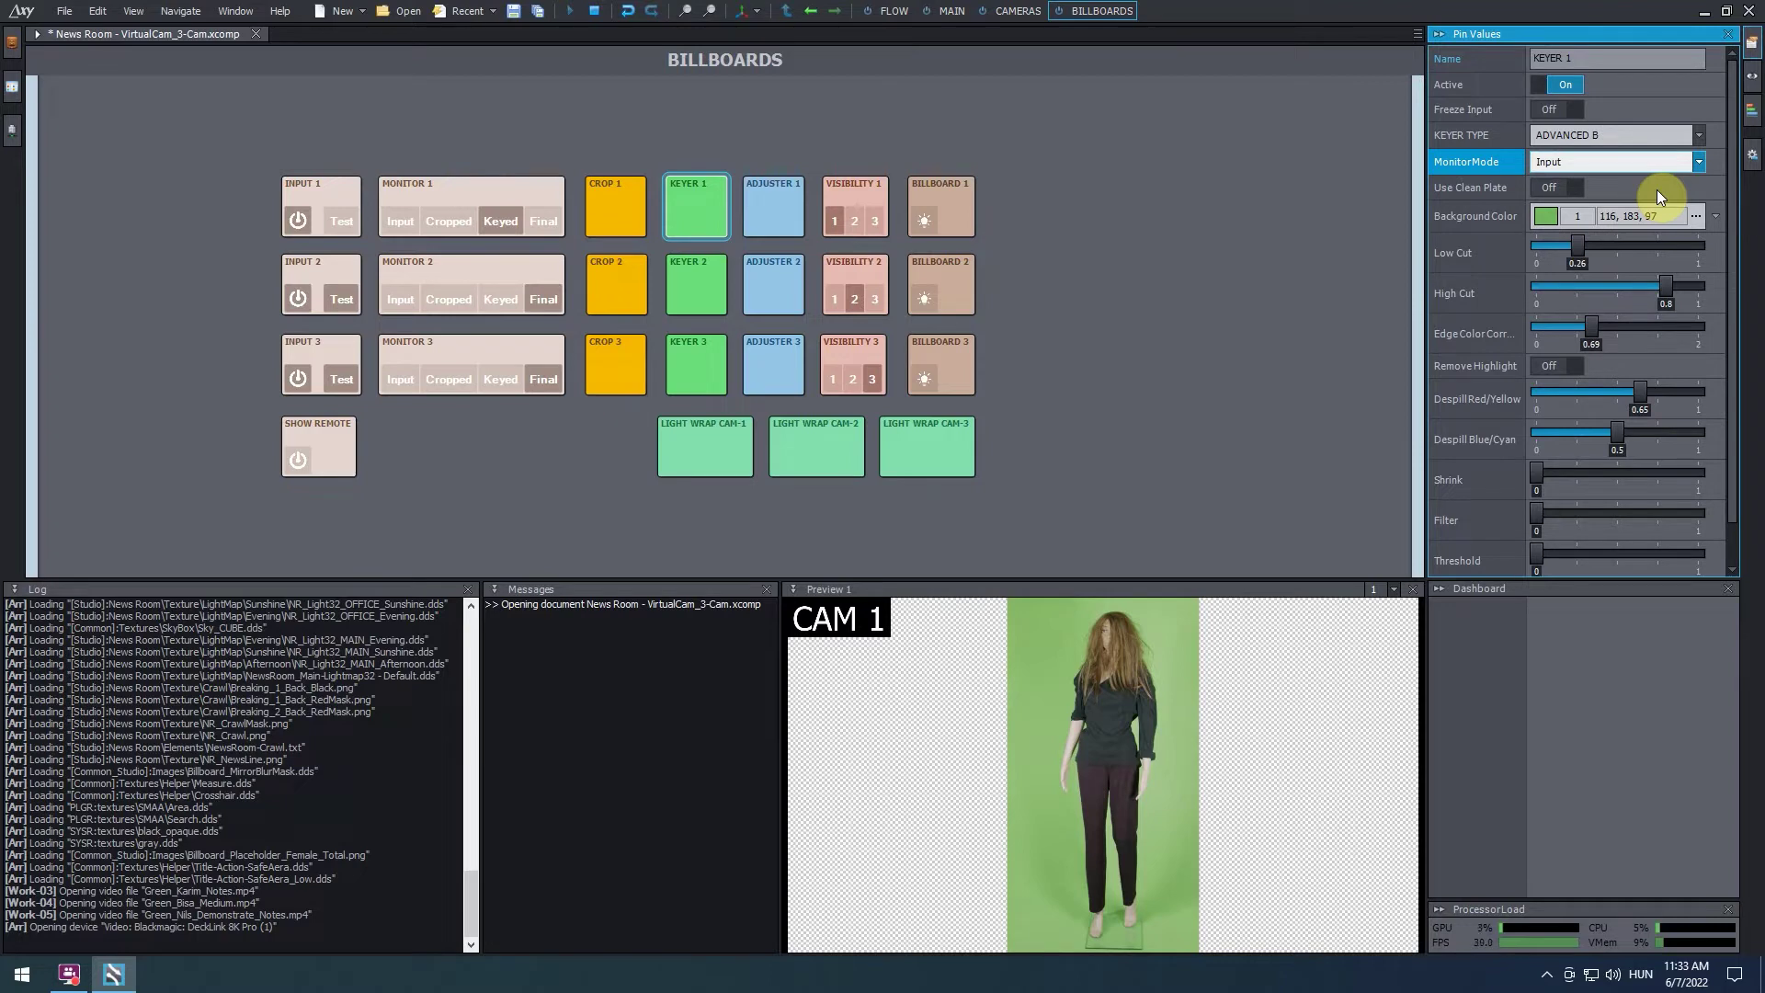
click(1548, 216)
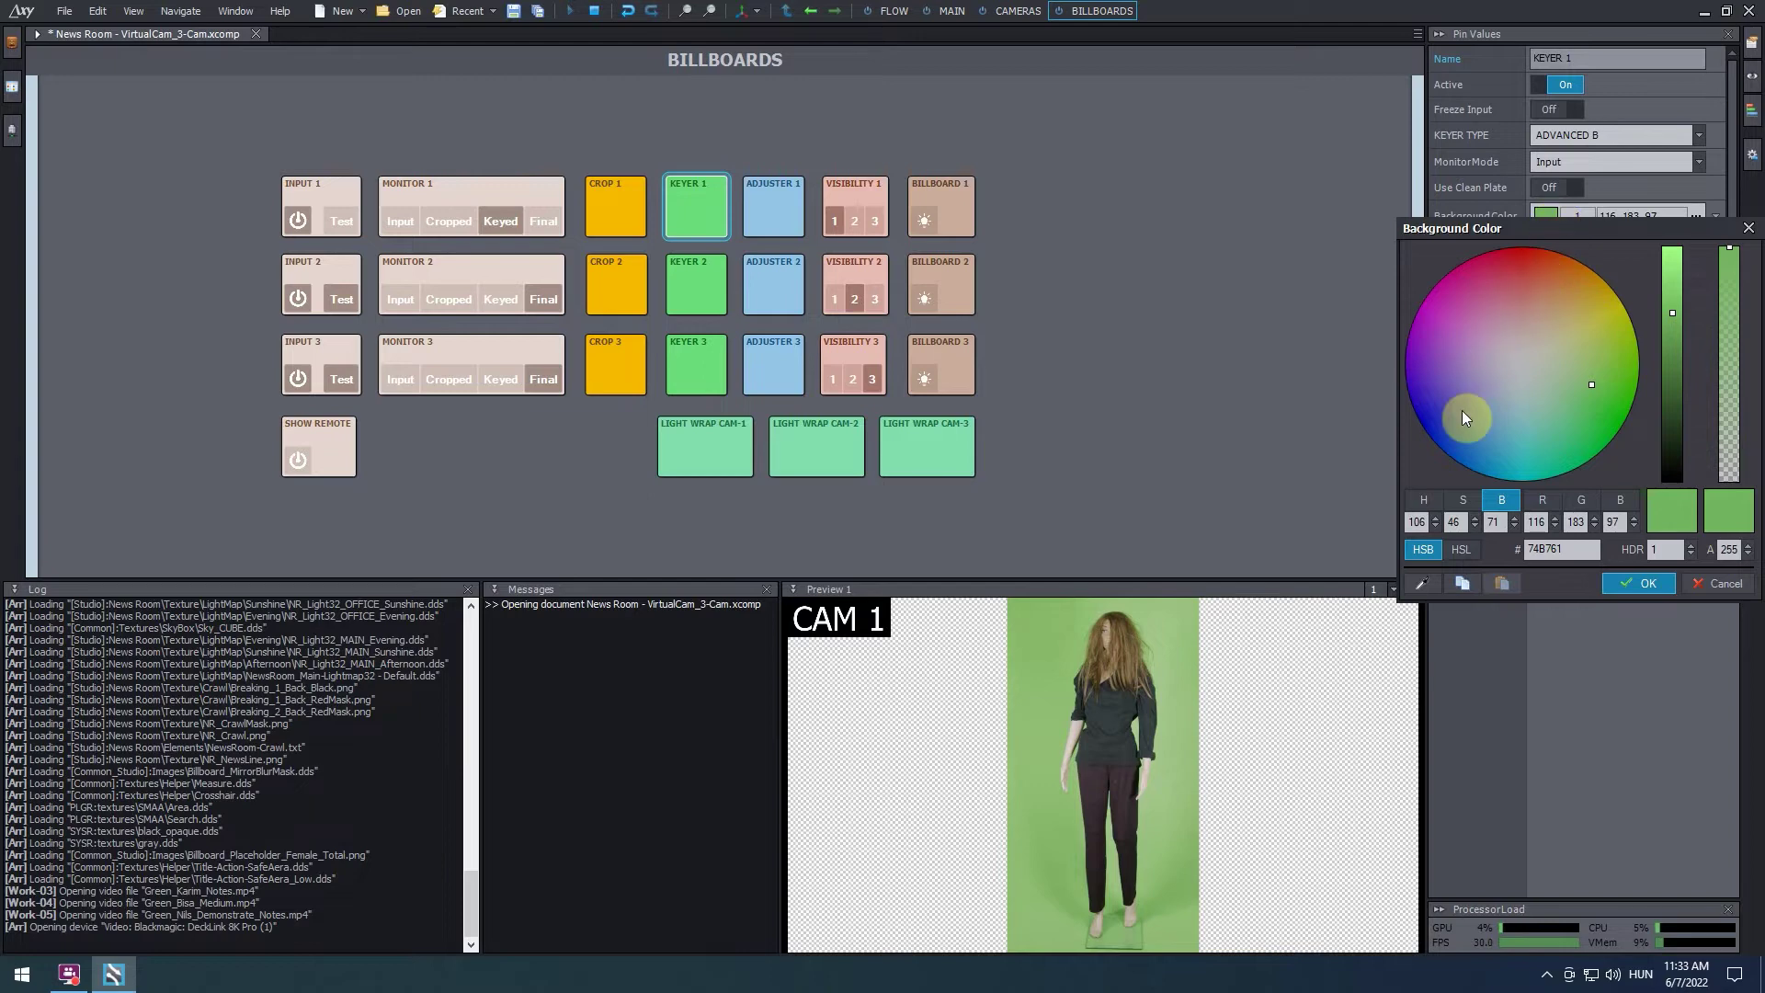
click(1421, 584)
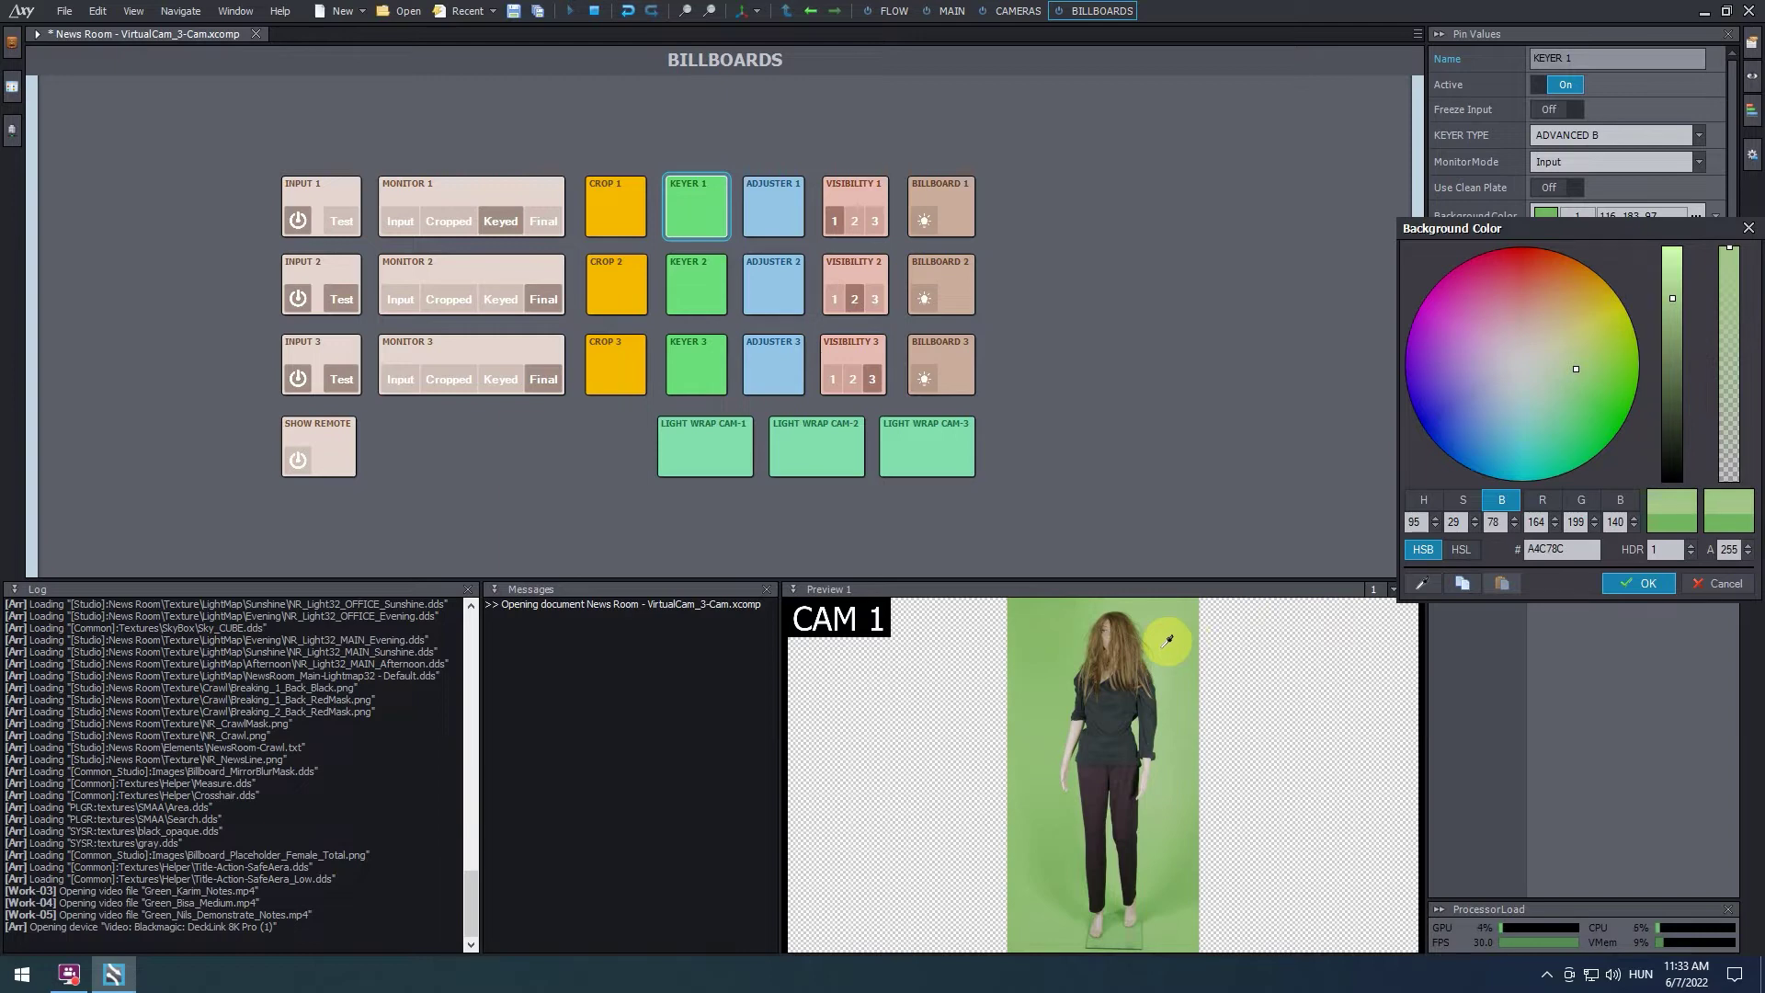
click(1161, 646)
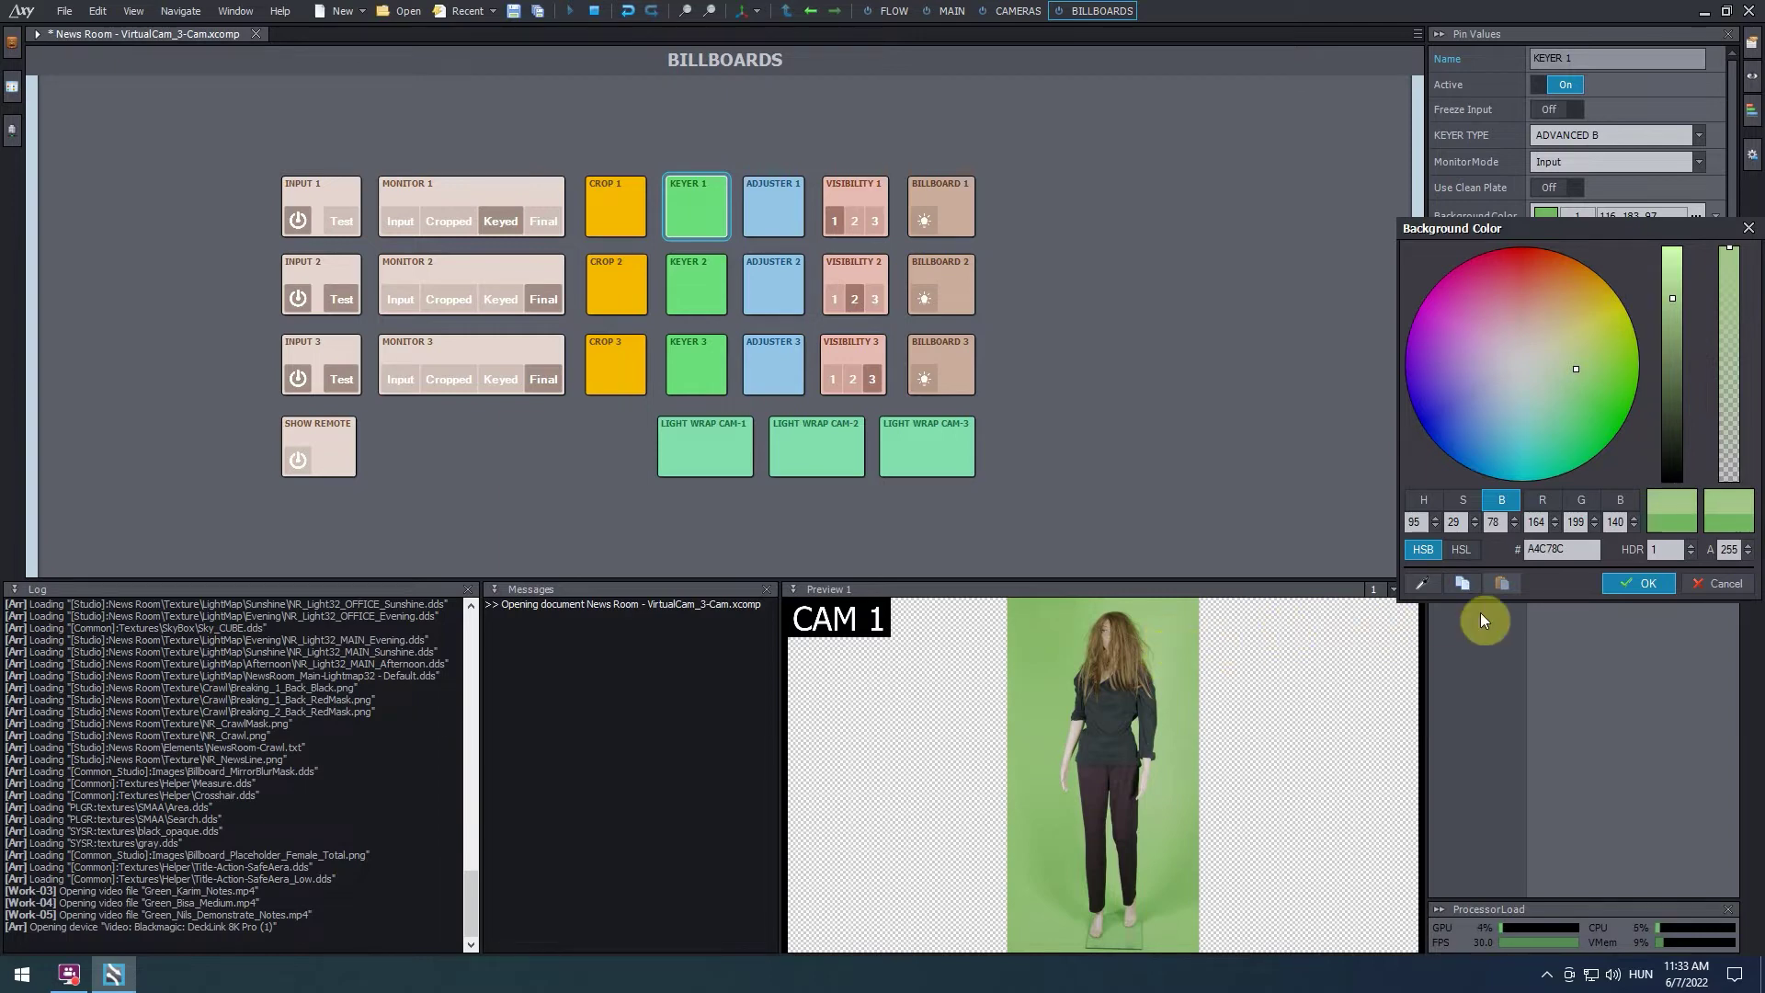
click(1638, 583)
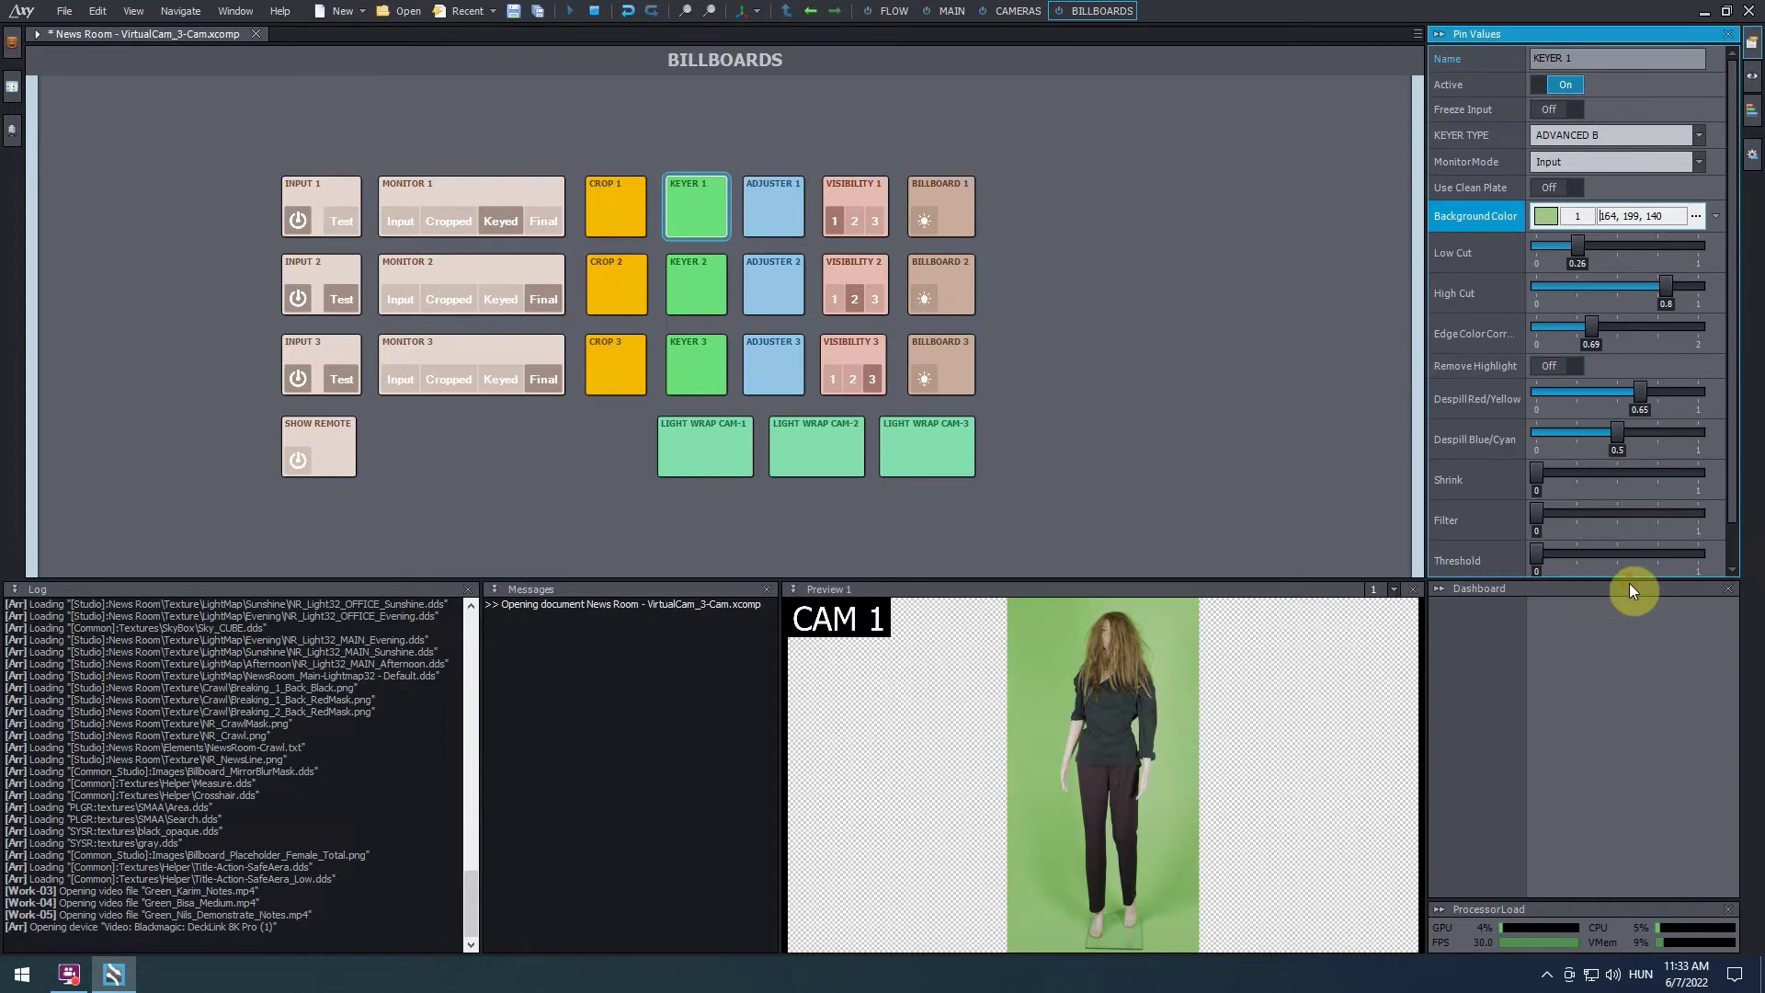
Step: Set Keyer 1 MonitorMode to Final, Low Cut 0.26, High Cut 0.8, and show Monitor 1 Final
click(1625, 162)
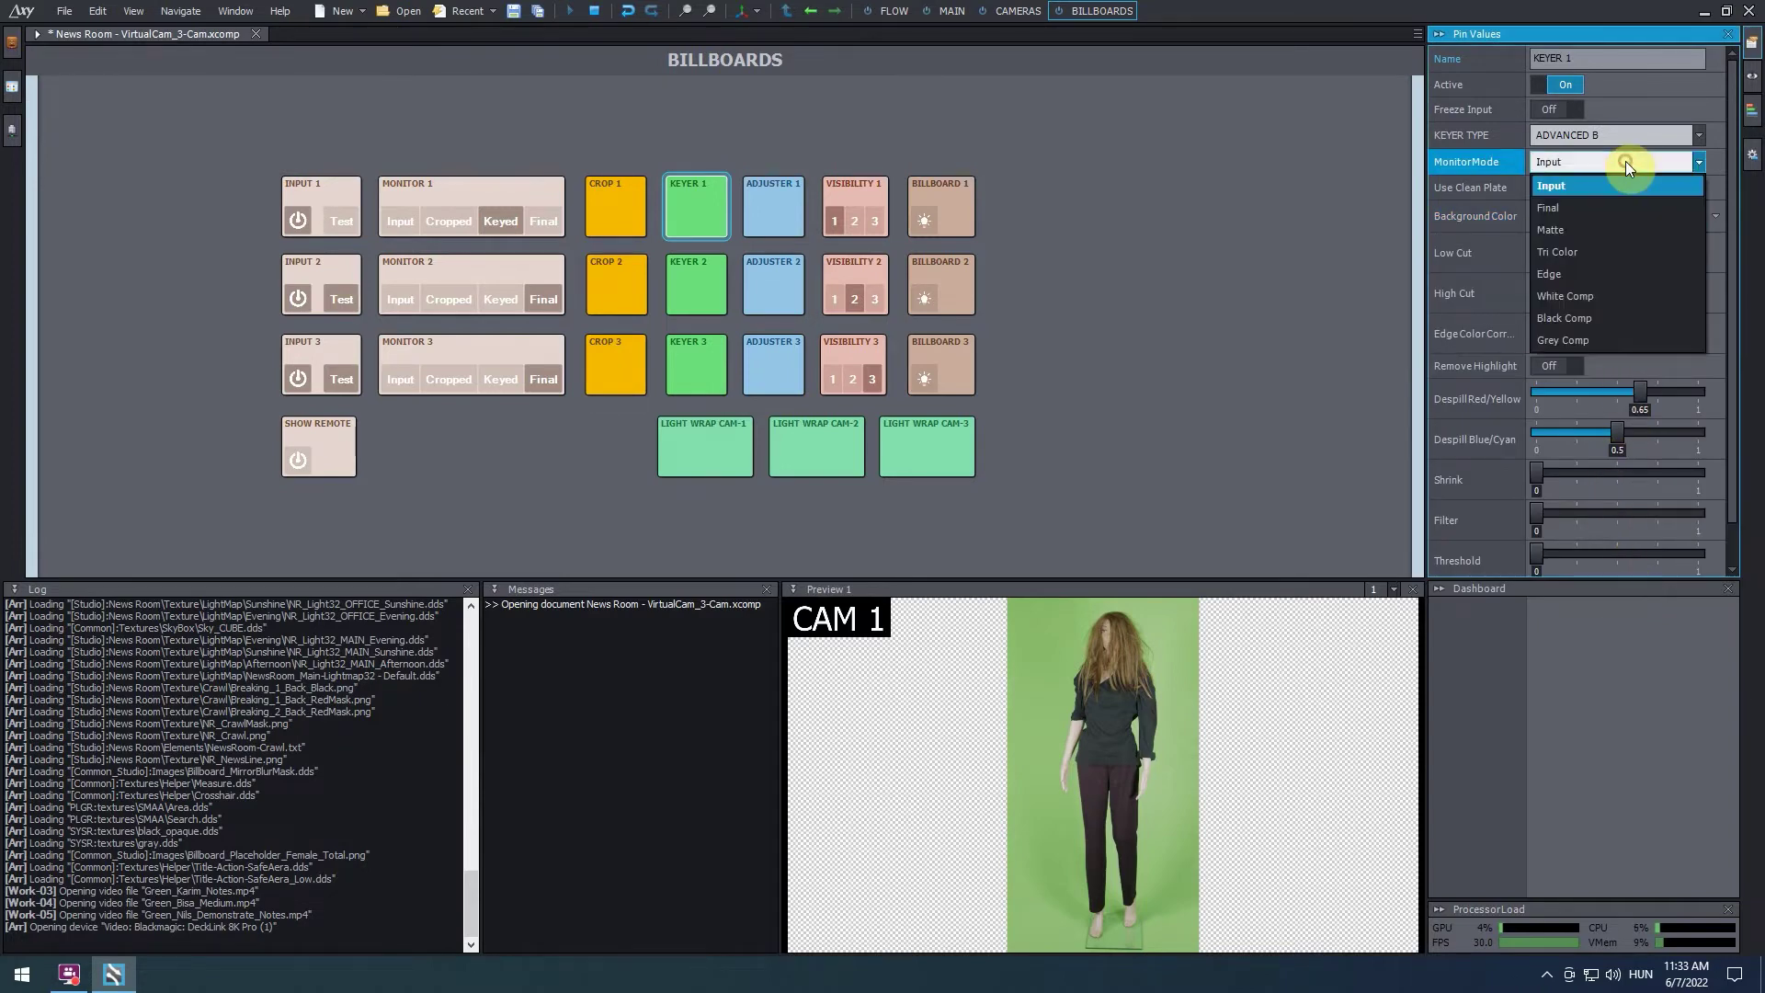
click(1627, 206)
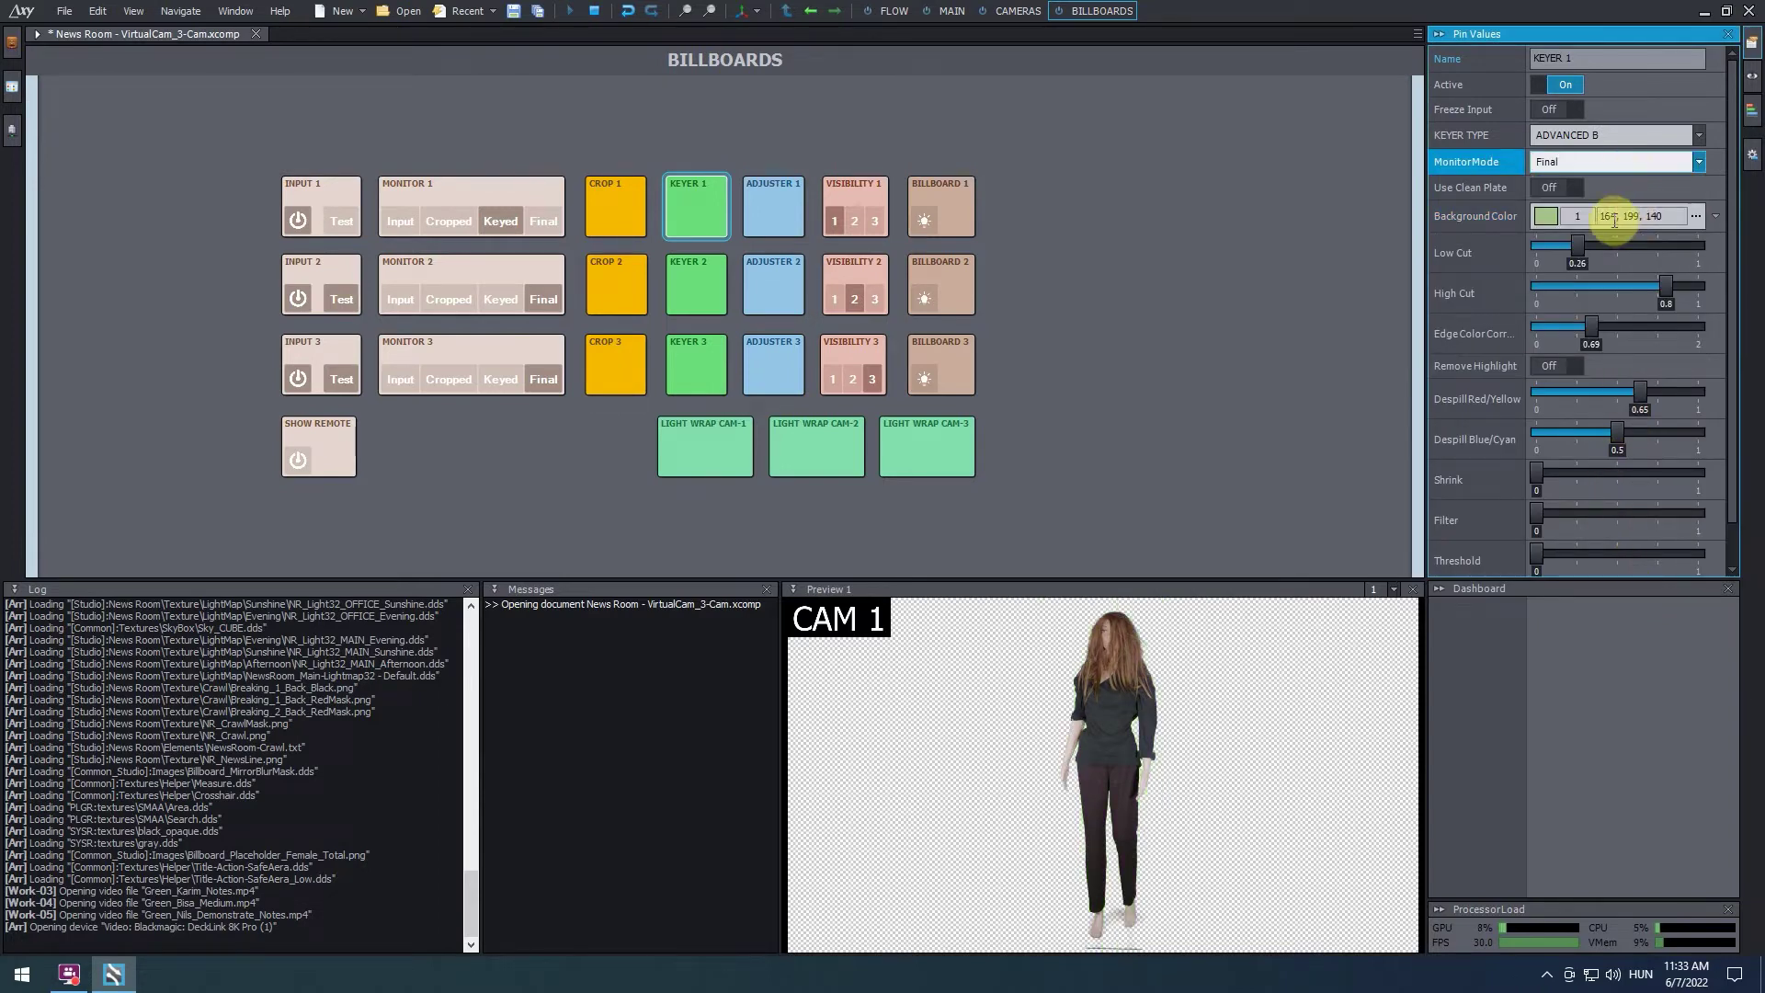
mouse_move(1578, 248)
mouse_down()
mouse_move(1532, 260)
mouse_move(1593, 269)
mouse_up()
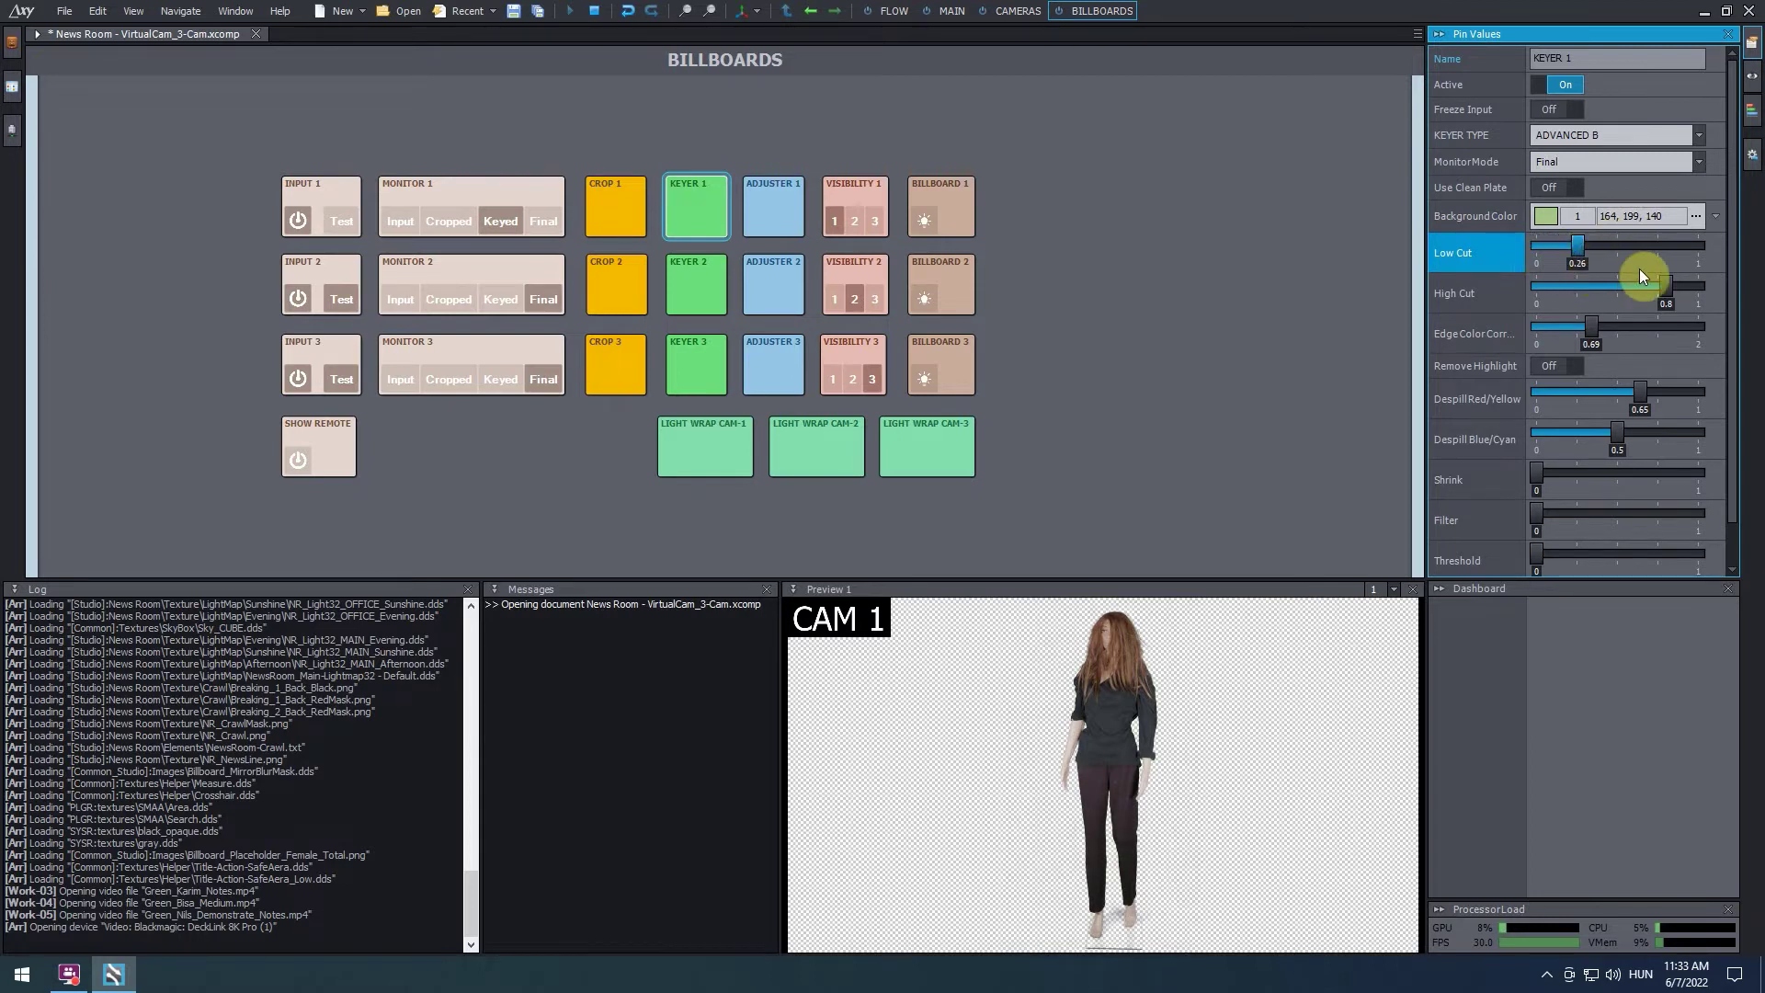
mouse_move(1669, 286)
mouse_down()
mouse_move(1722, 294)
mouse_move(1675, 301)
mouse_up()
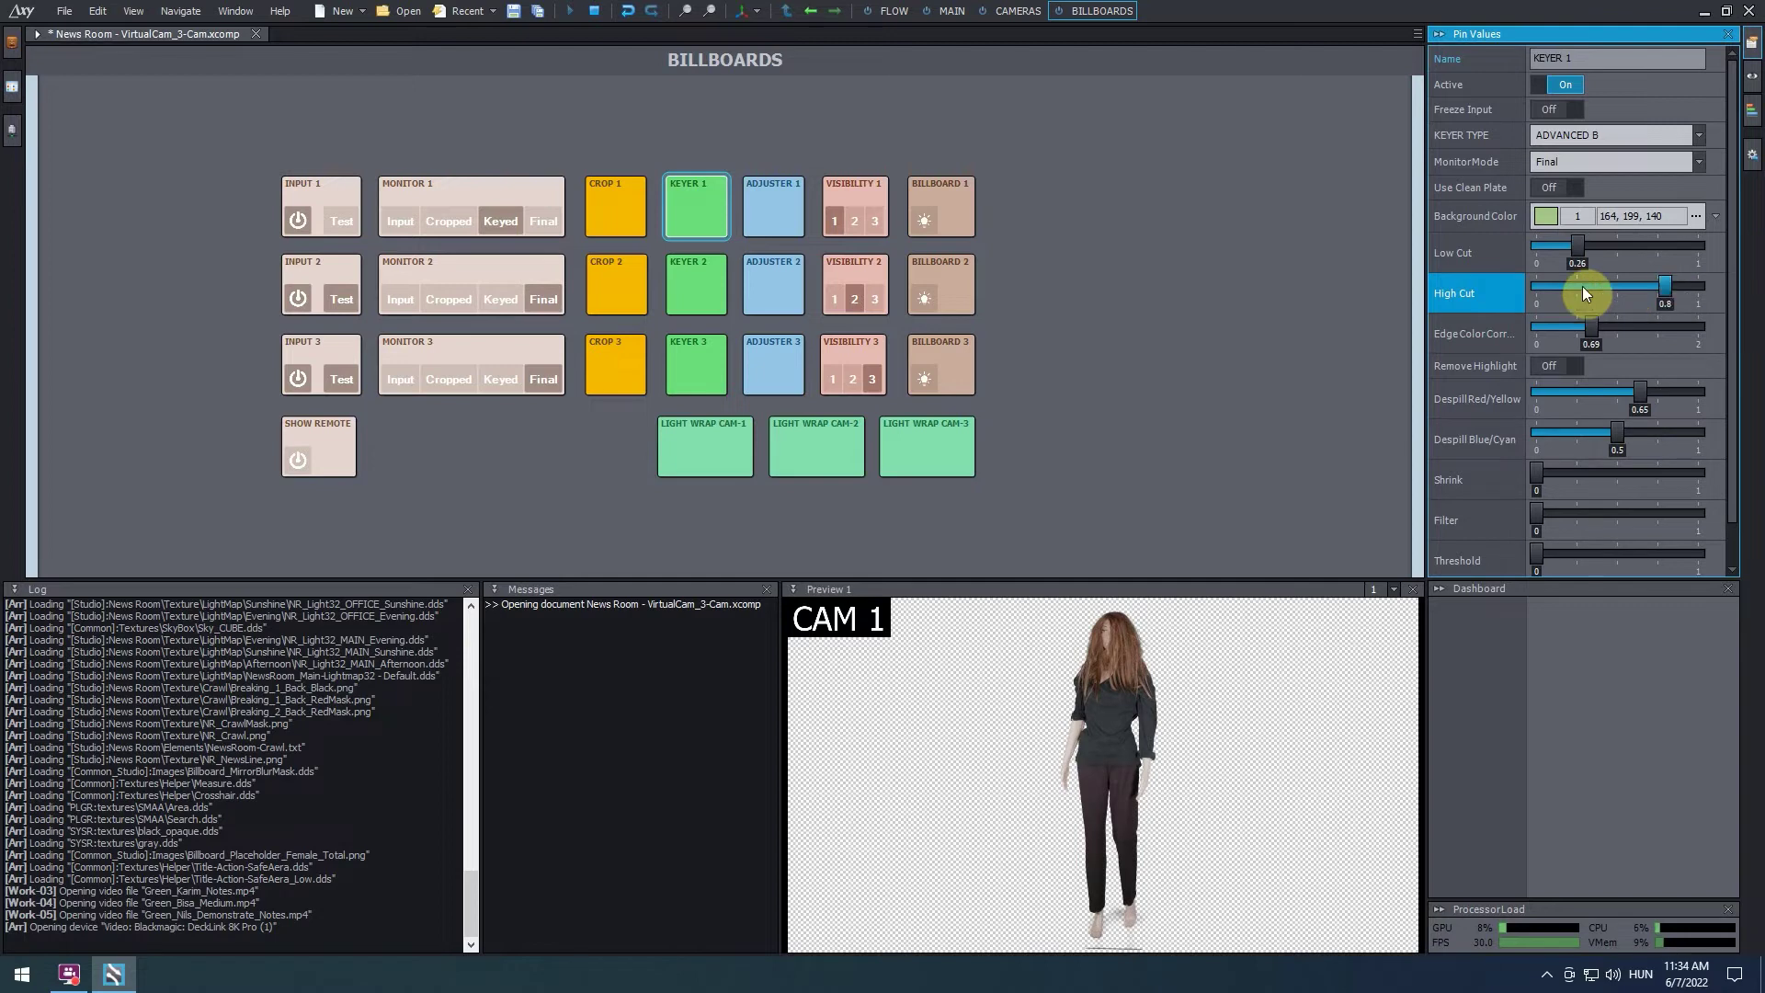
click(544, 222)
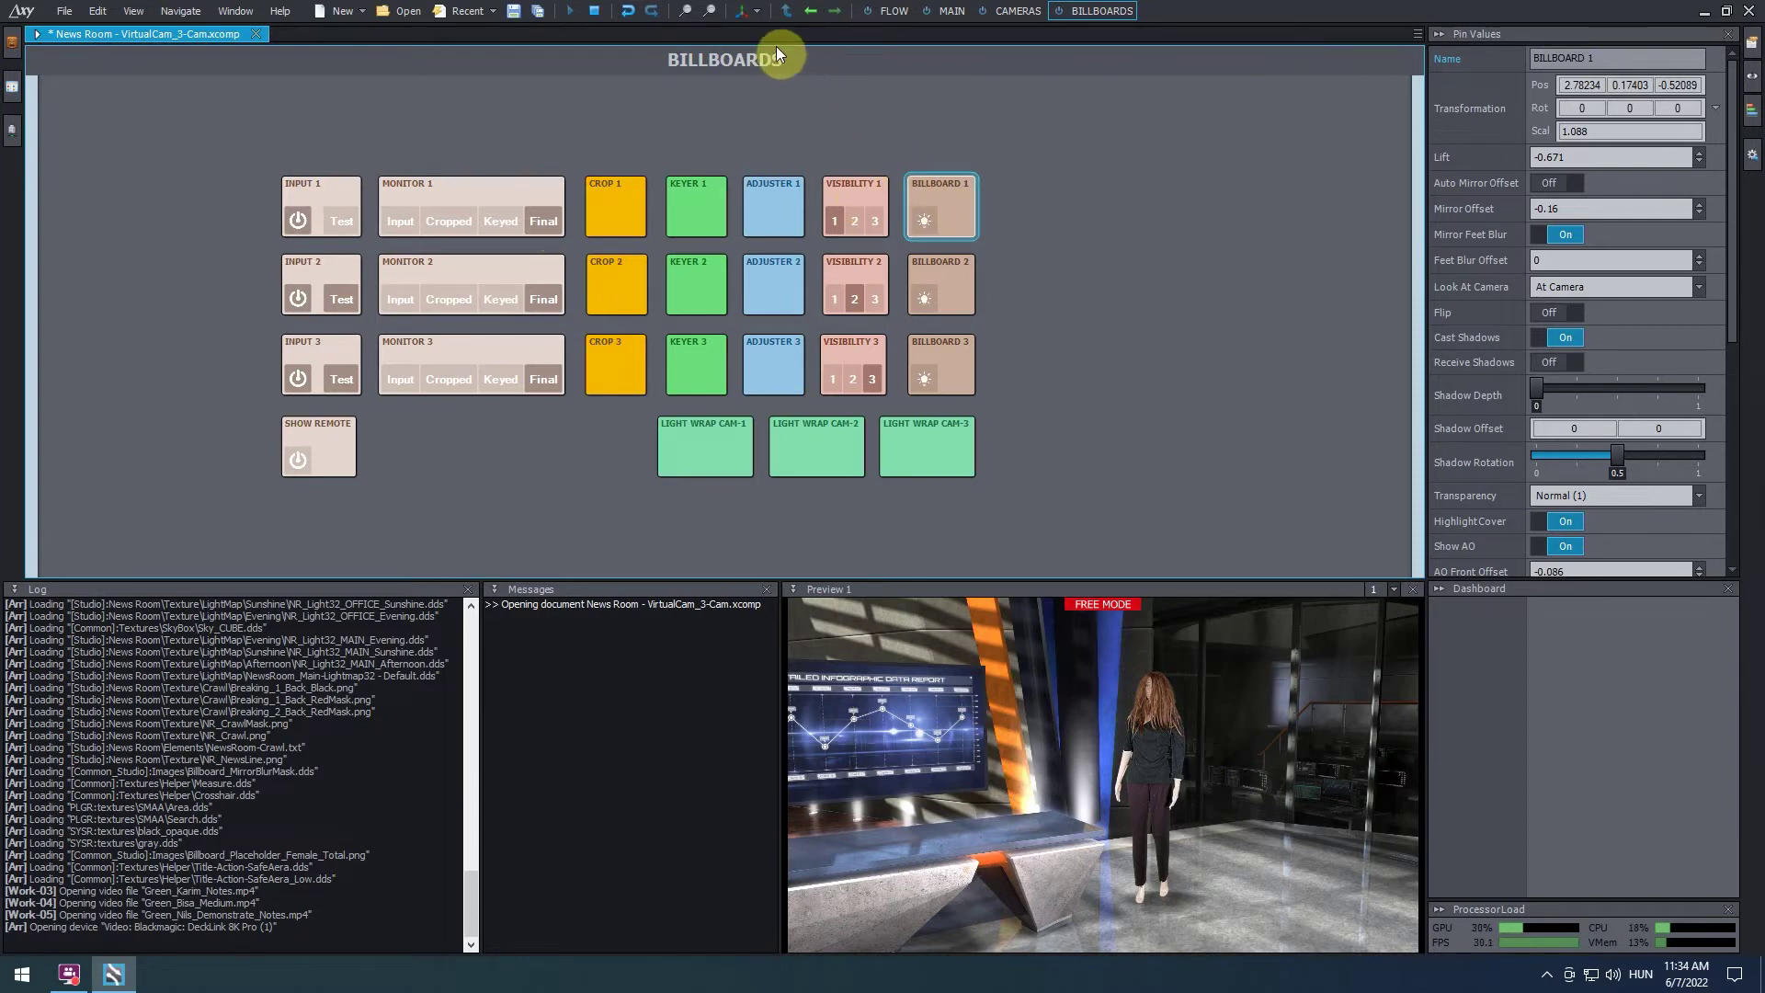
Step: Enable Edit Scene on Preview 1 and shift the presenter billboard along its Y axis
click(757, 15)
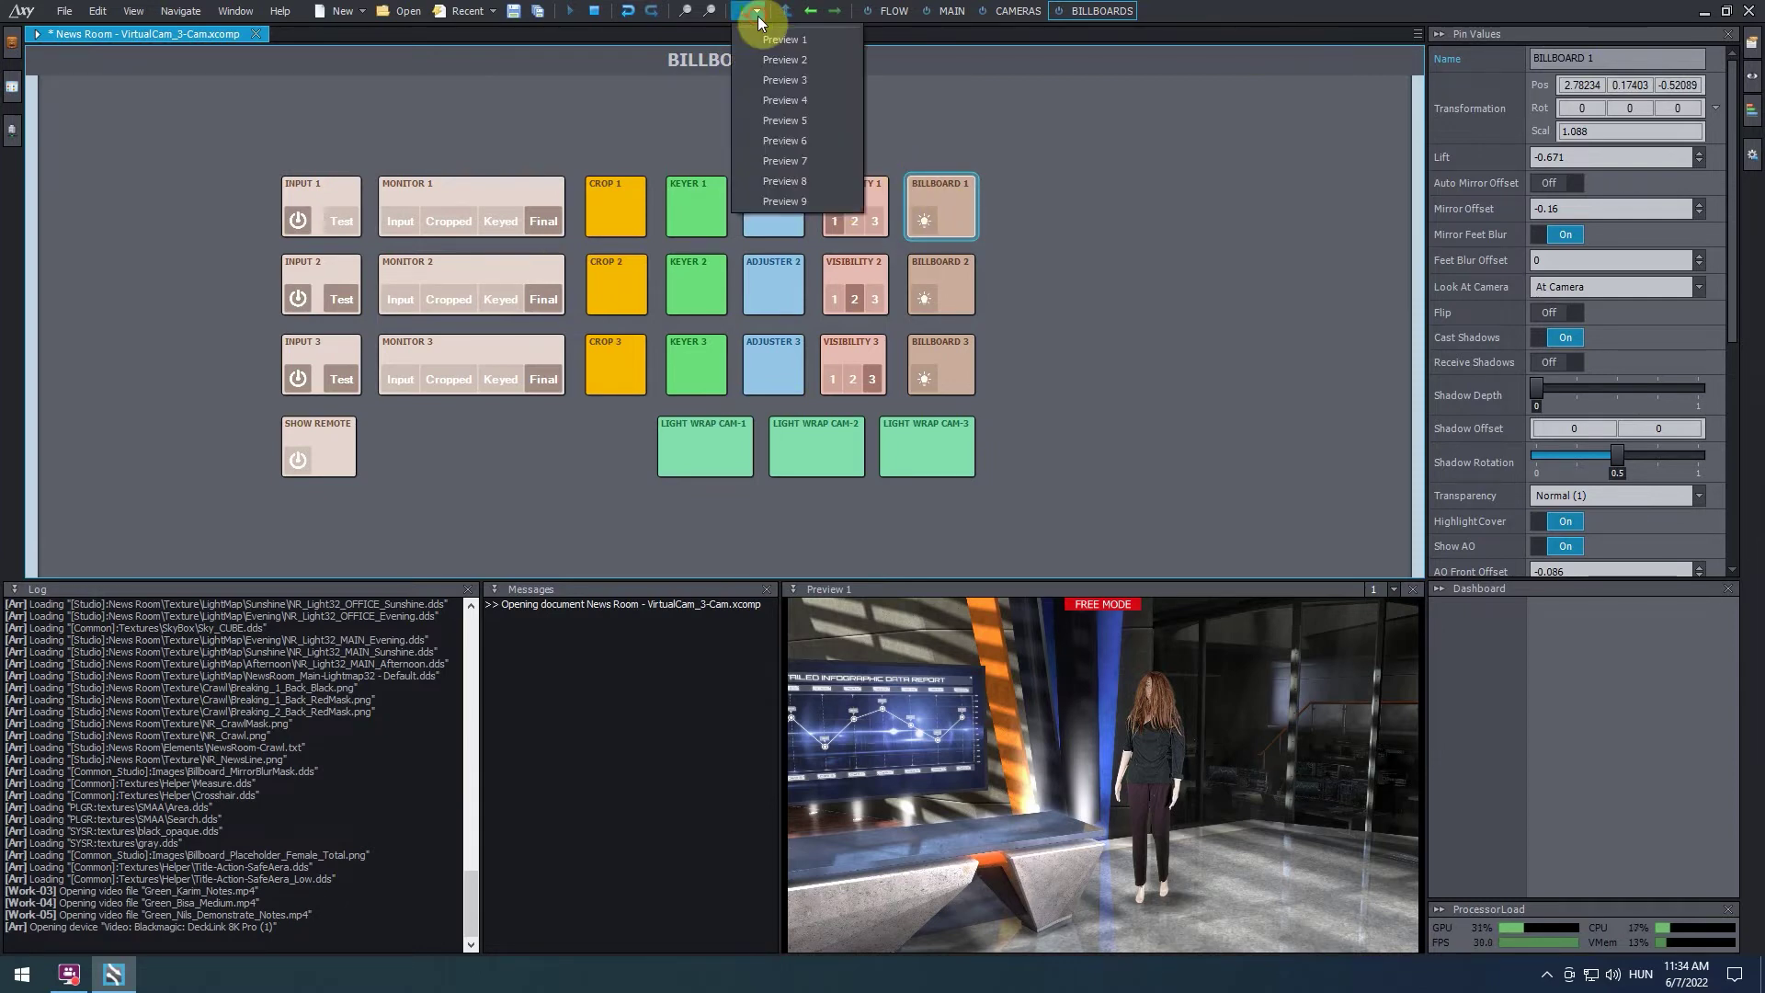
click(759, 41)
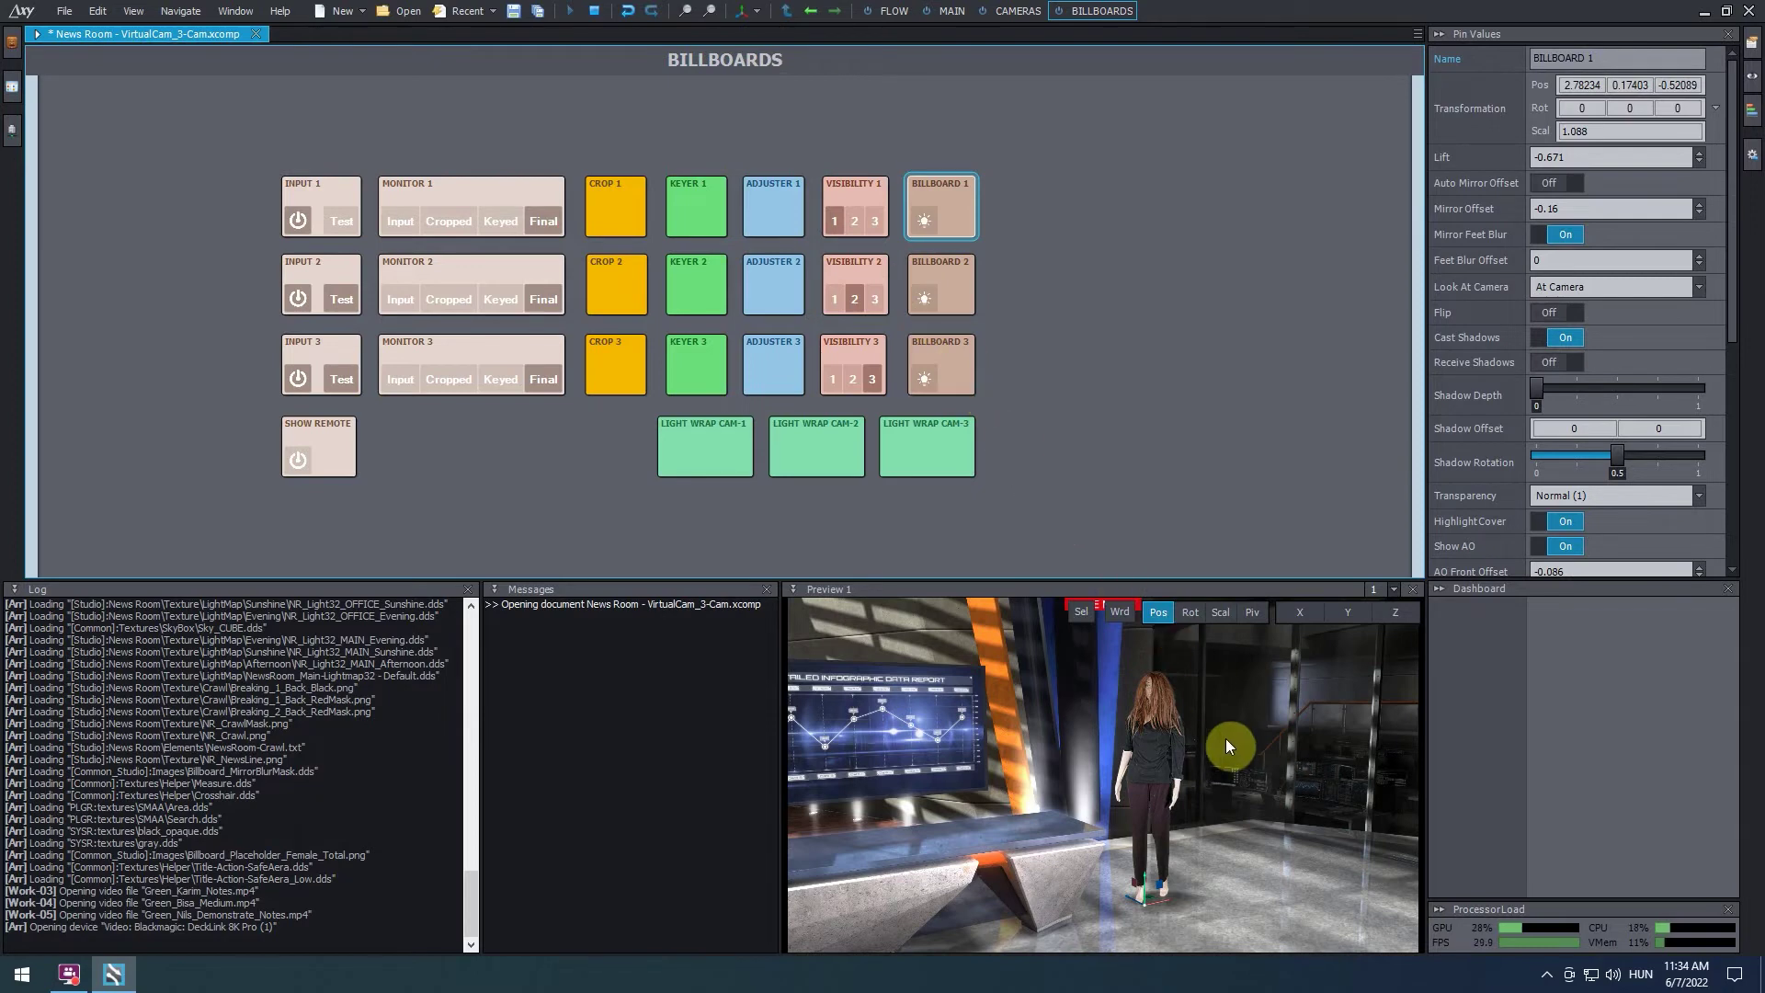
click(1156, 899)
mouse_move(1156, 903)
mouse_down()
mouse_move(1160, 887)
mouse_move(1160, 905)
mouse_up()
drag(1170, 786, 1160, 781)
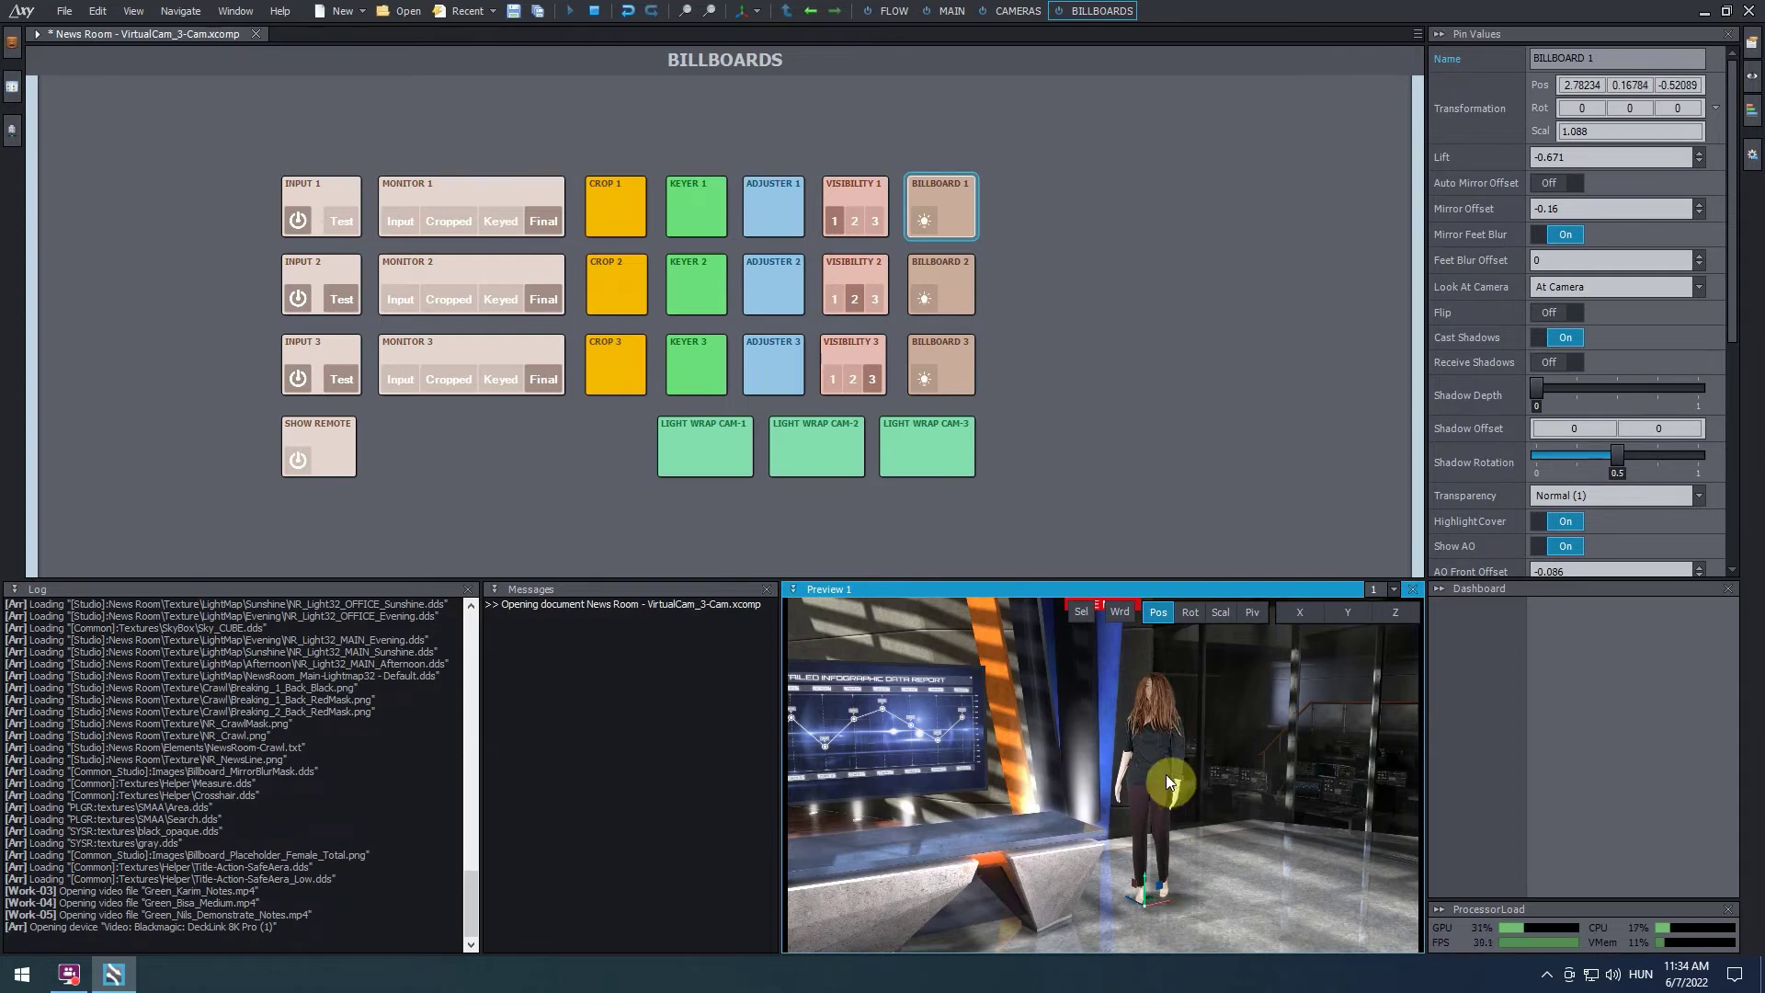
Step: Set the billboard's Lift to -0.801 and move it back behind the desk
click(1465, 158)
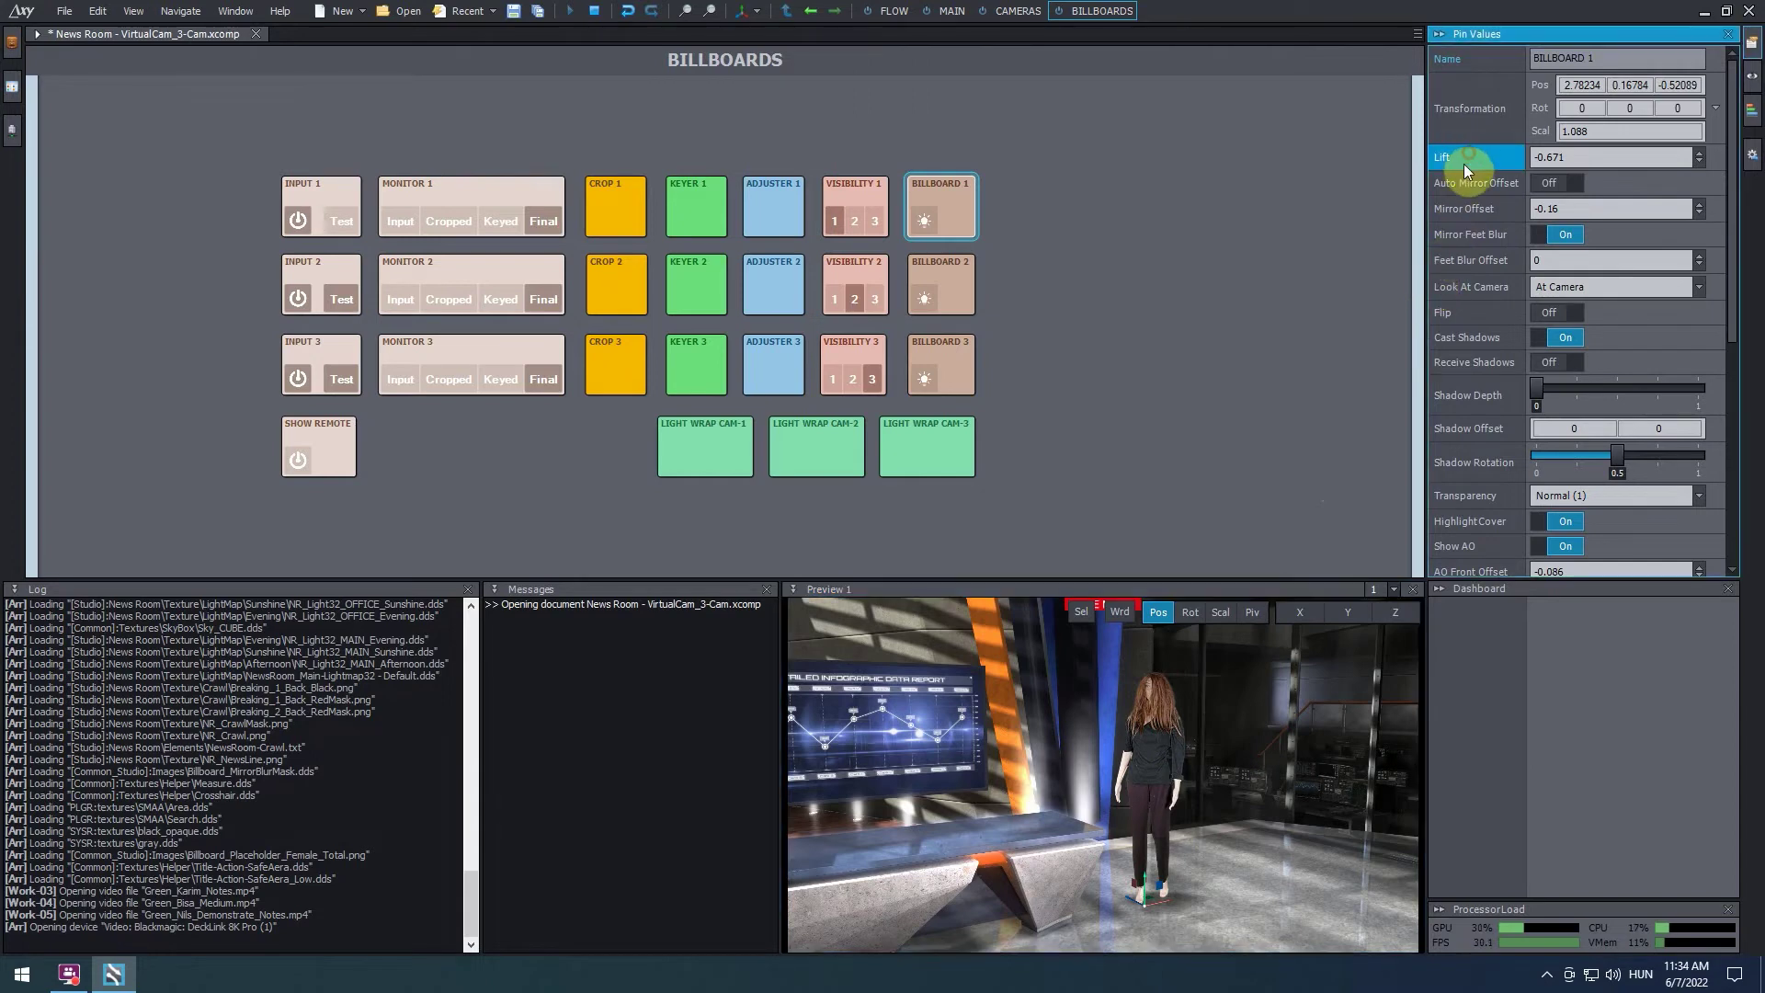
click(1576, 157)
text(-0.041)
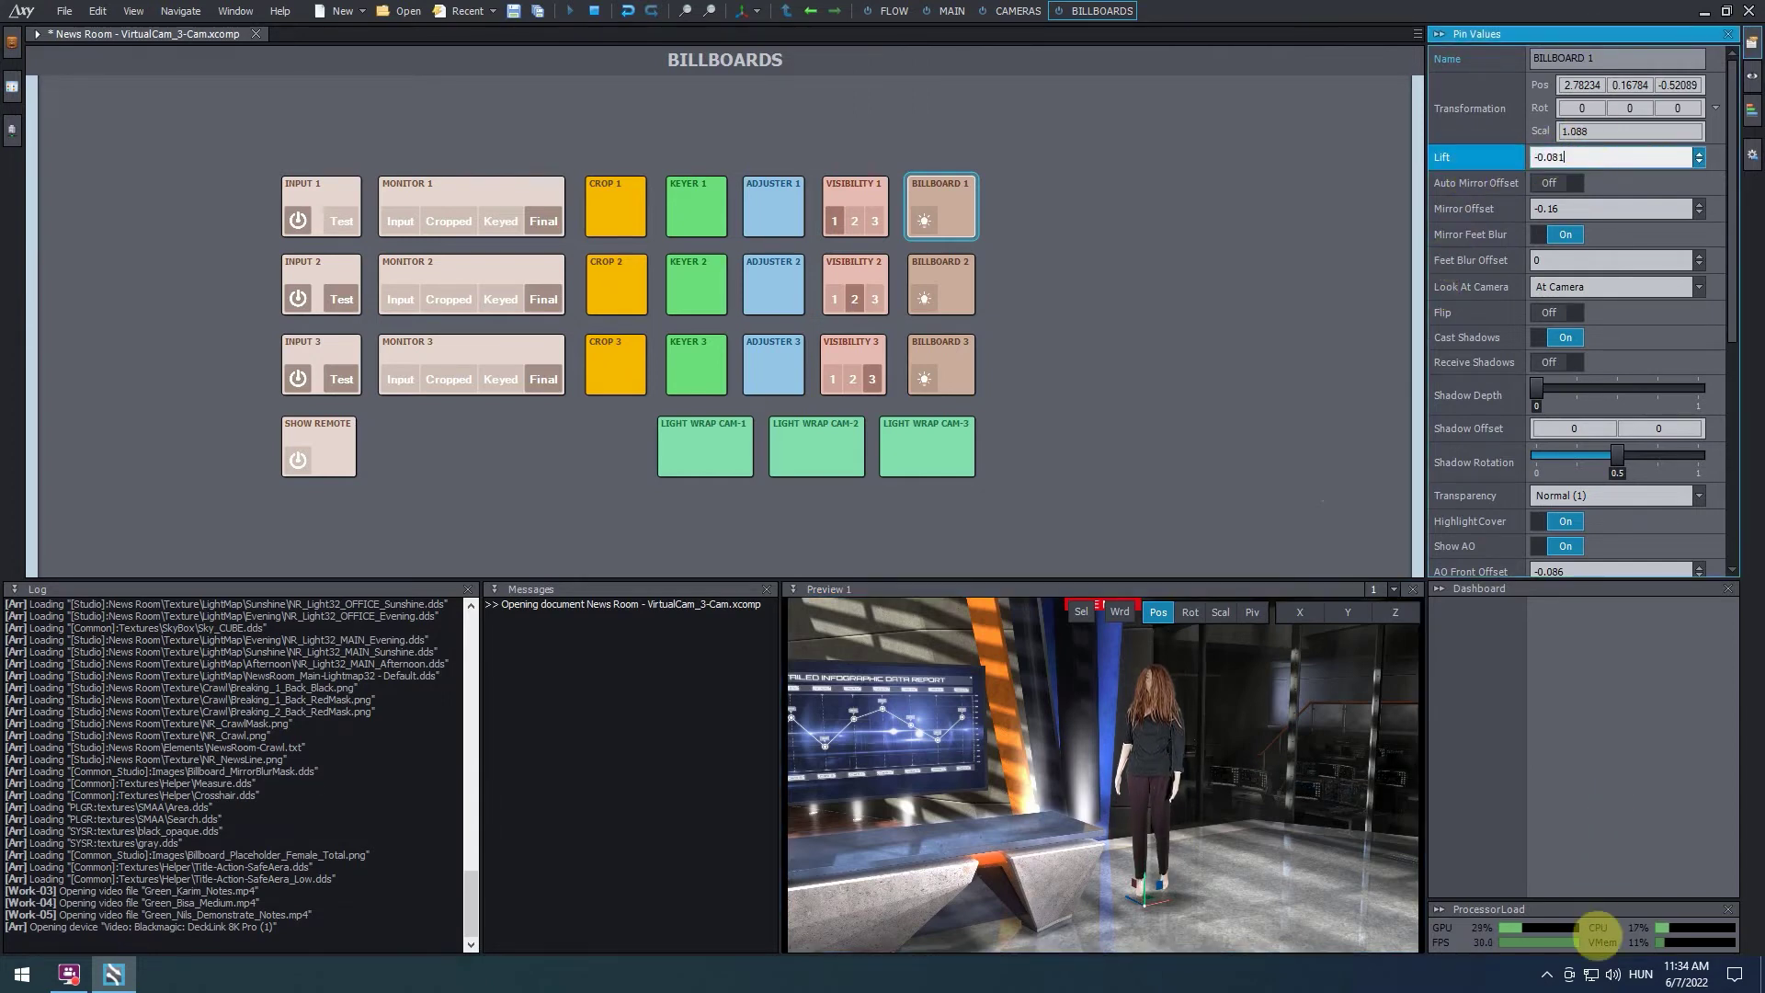
key(BackSpace)
key(BackSpace)
key(BackSpace)
text(791)
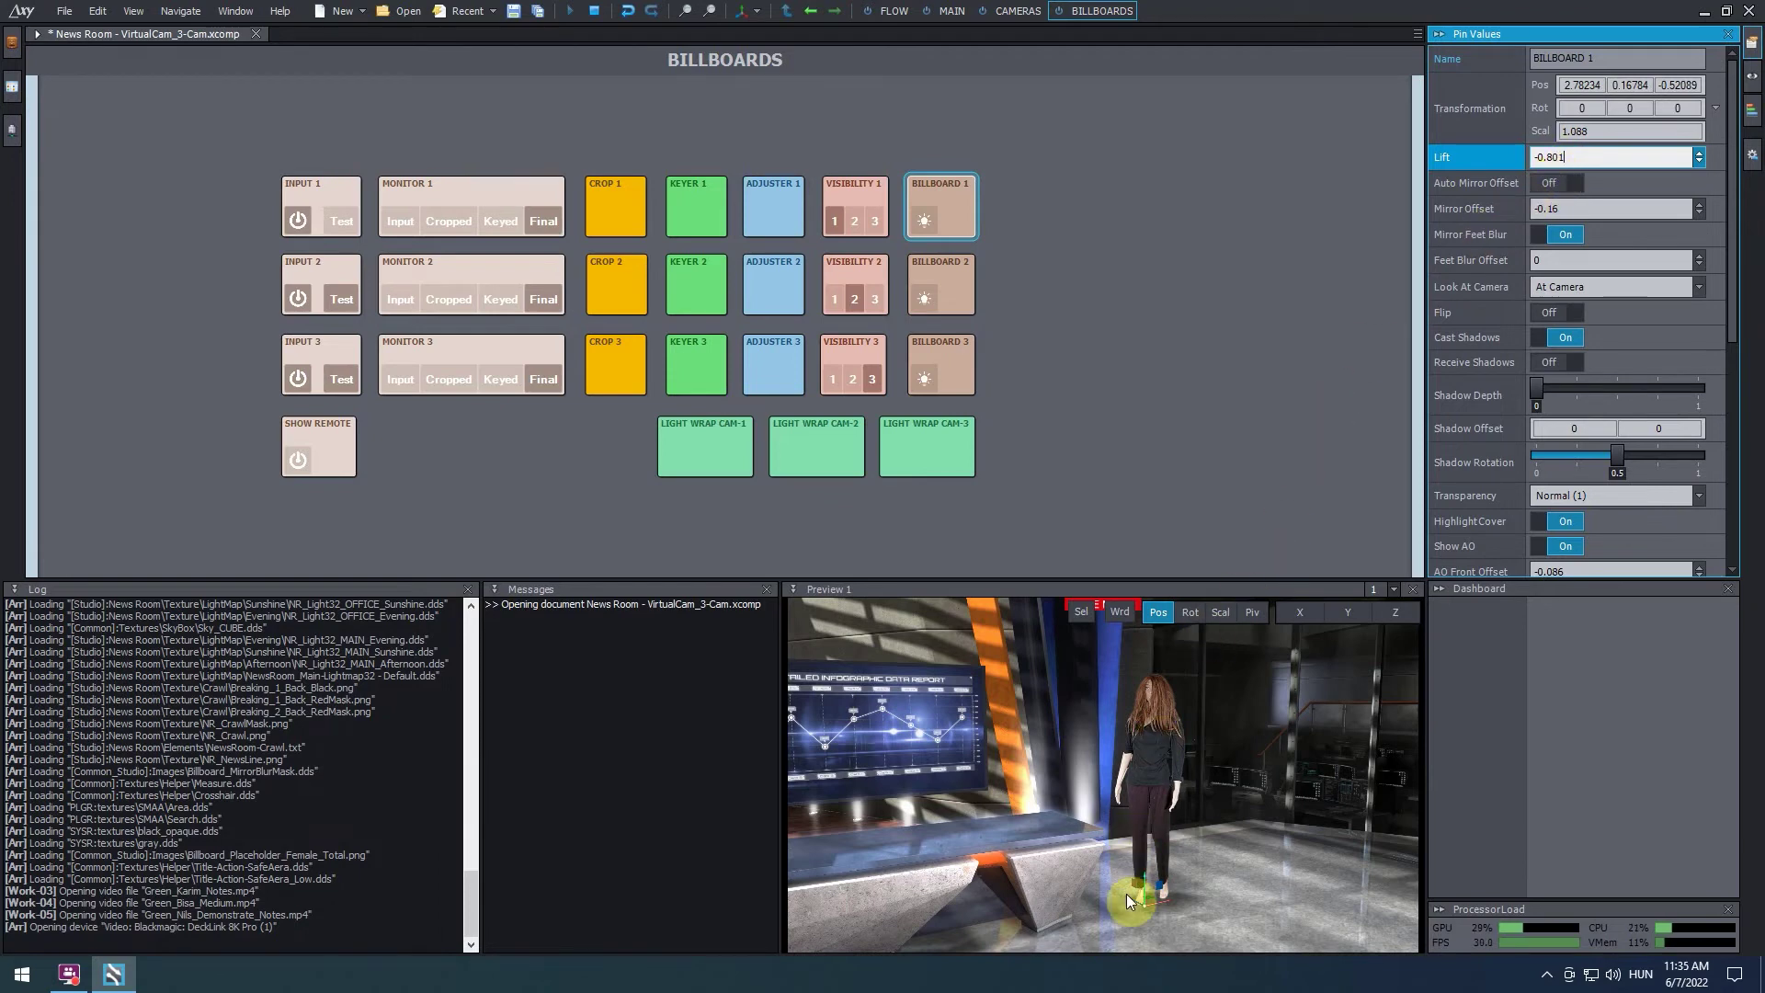
drag(1128, 908, 864, 562)
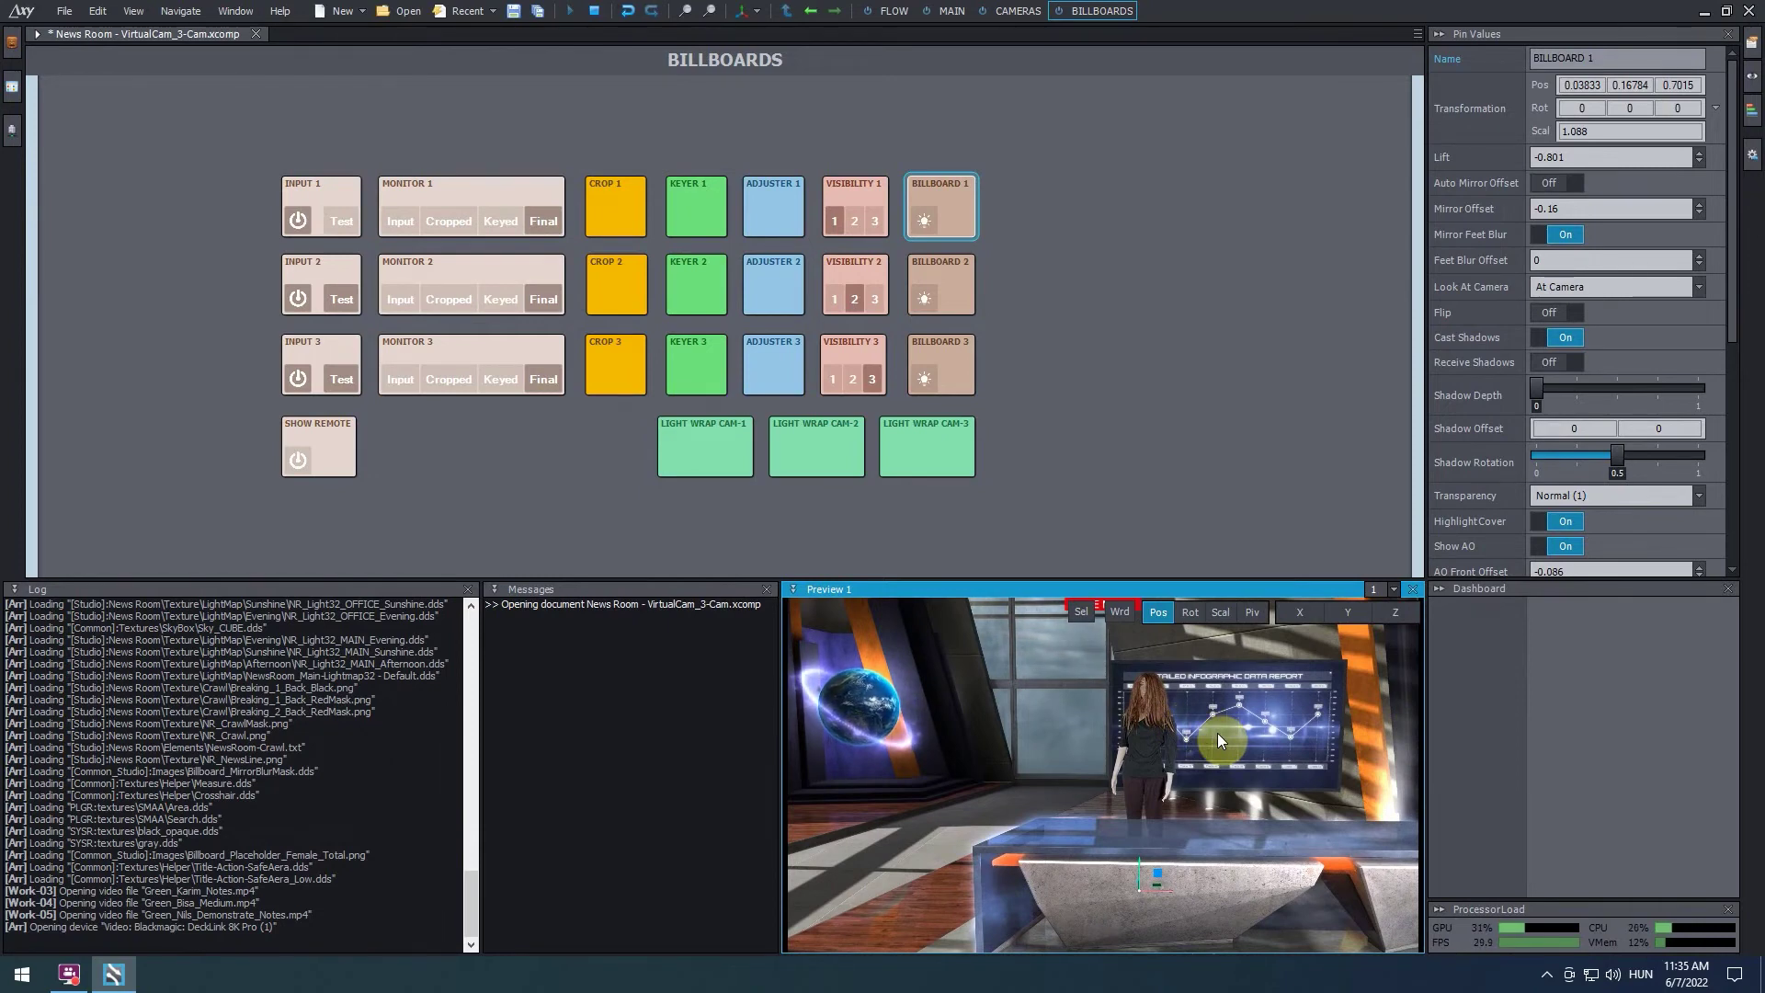
click(1013, 12)
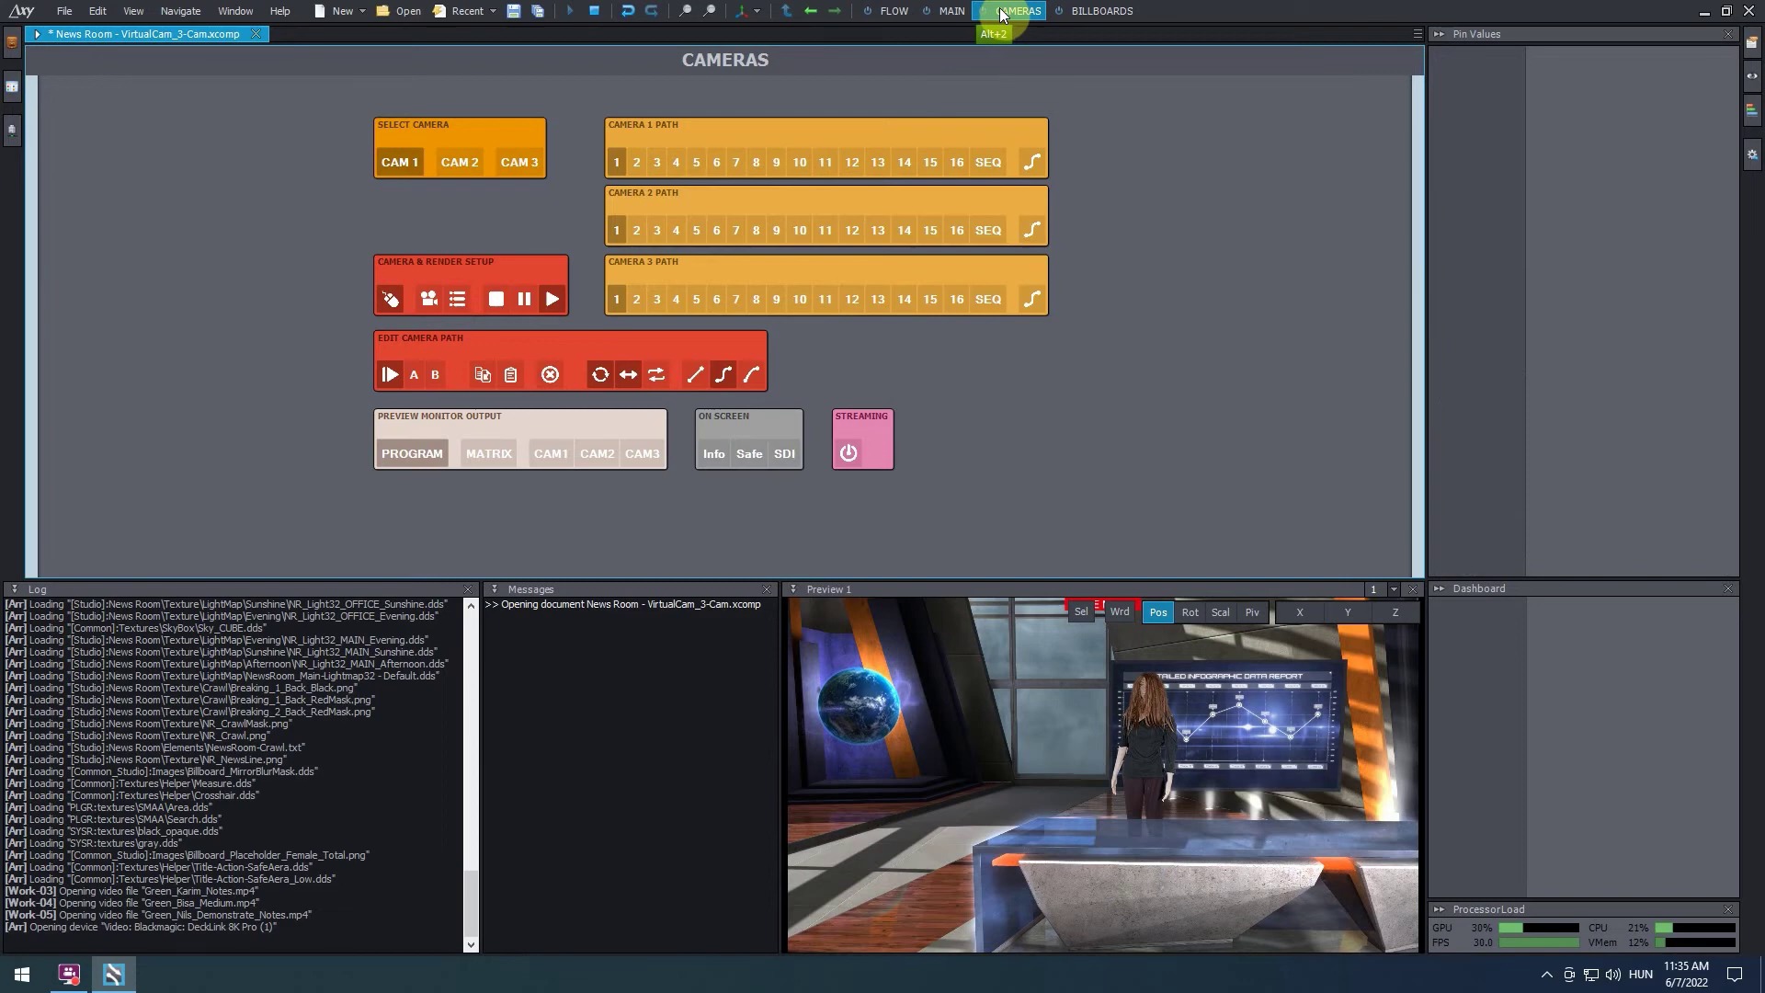
Step: Enable camera editing on Camera 1 Path 1 and orbit into a closer presenter shot
click(429, 301)
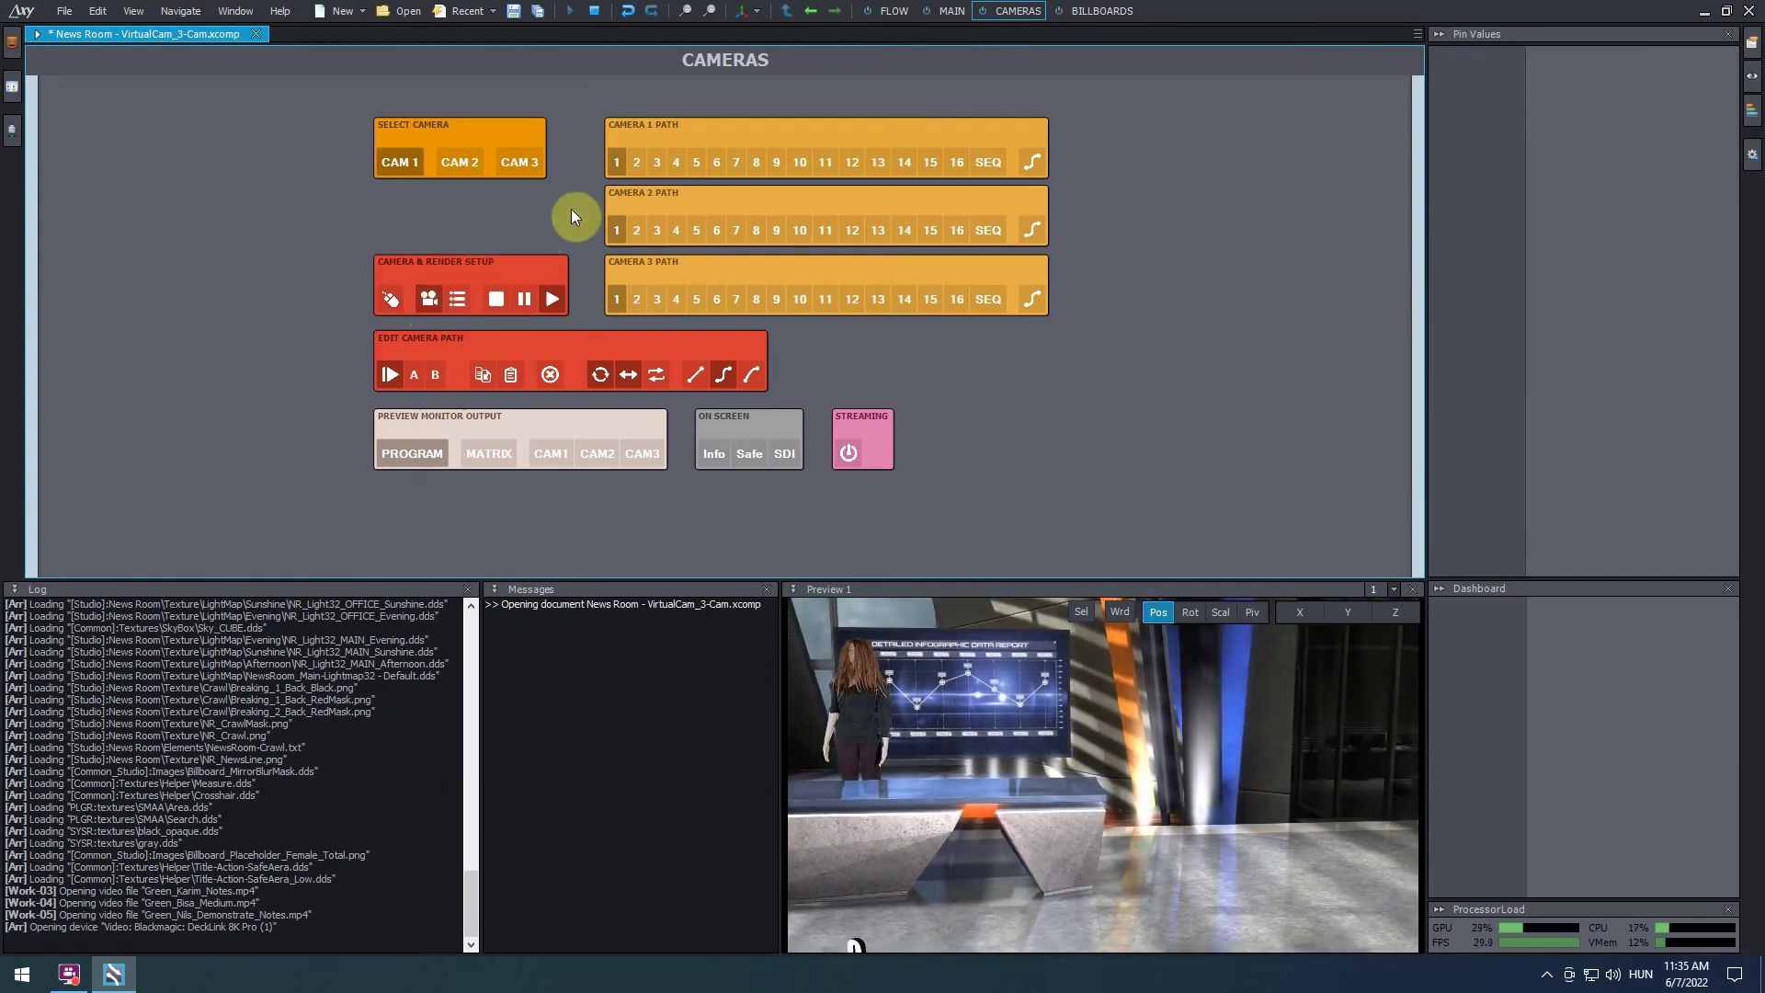
click(622, 175)
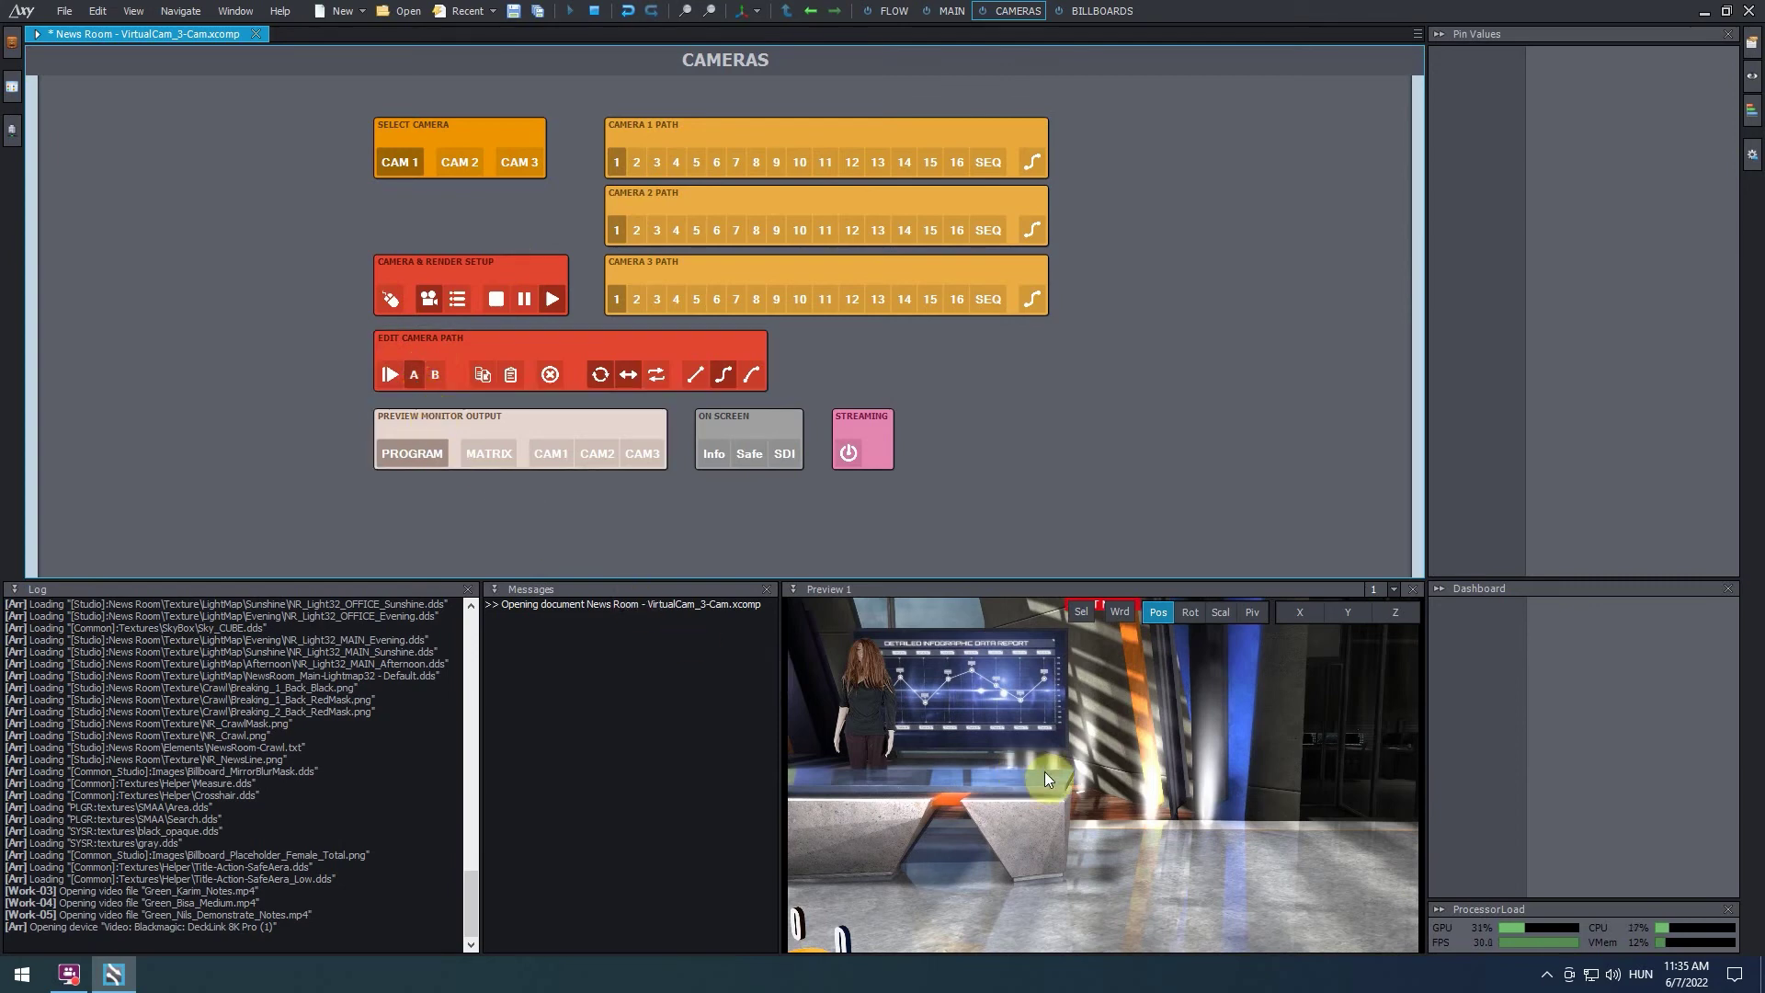
click(1143, 778)
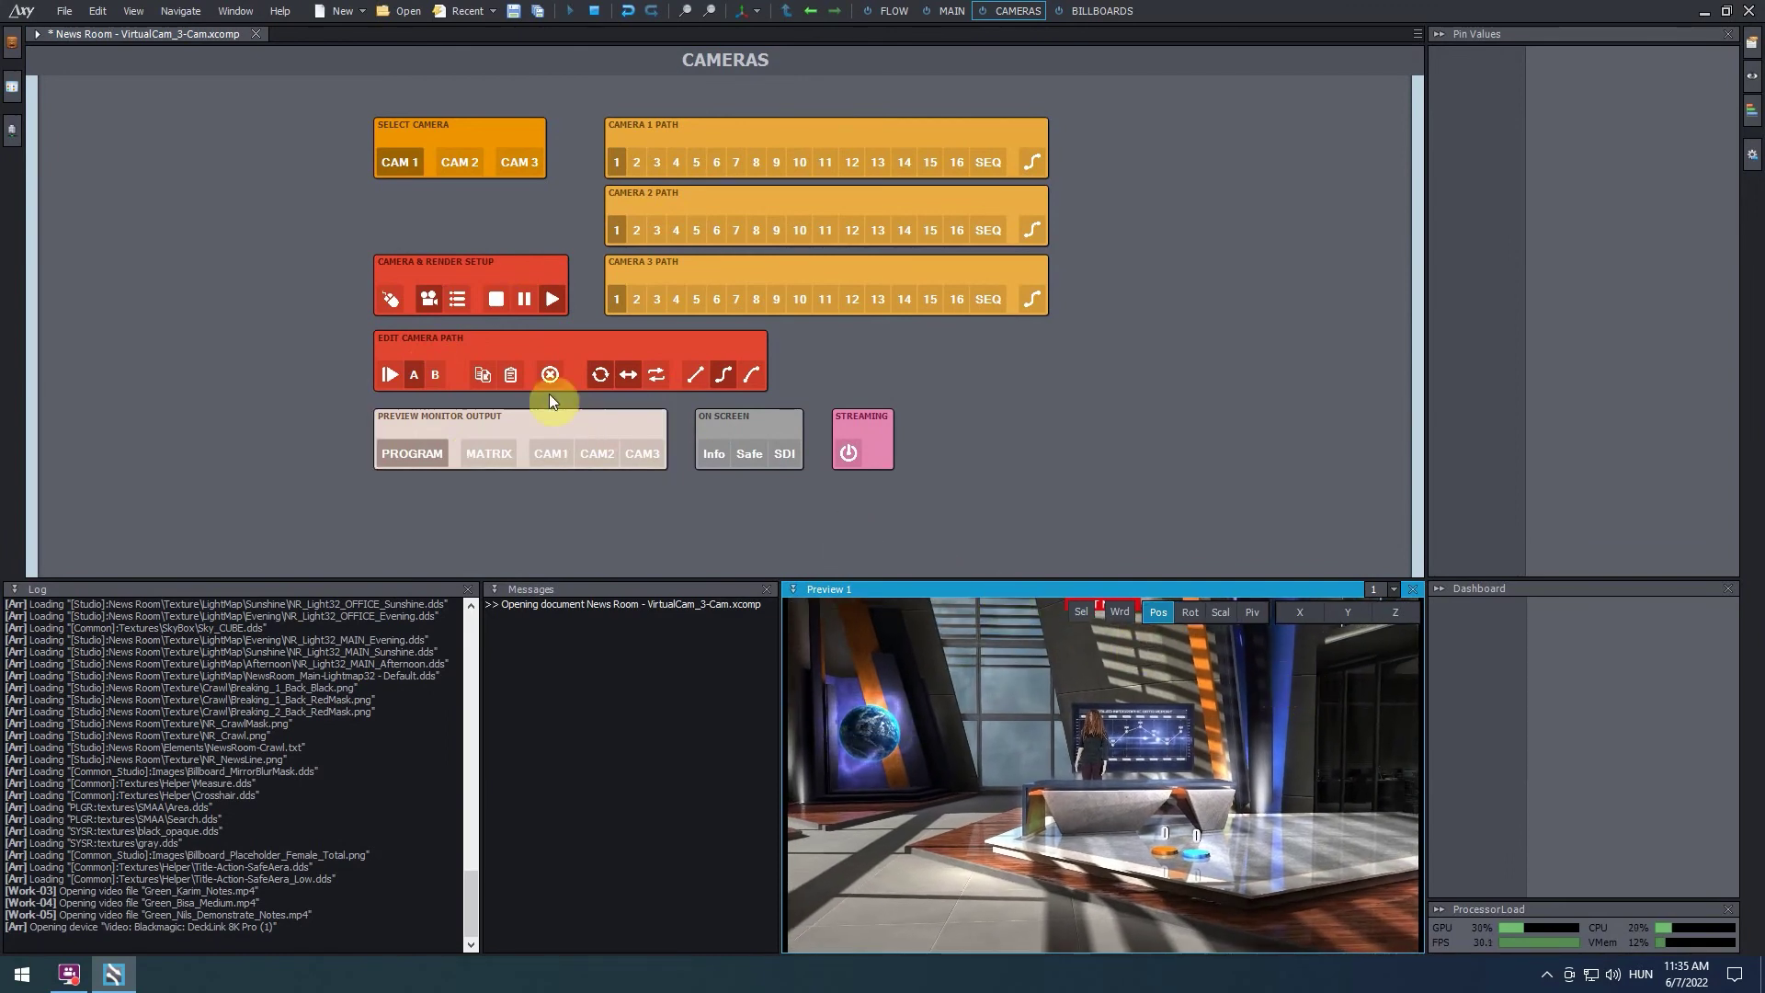
click(485, 377)
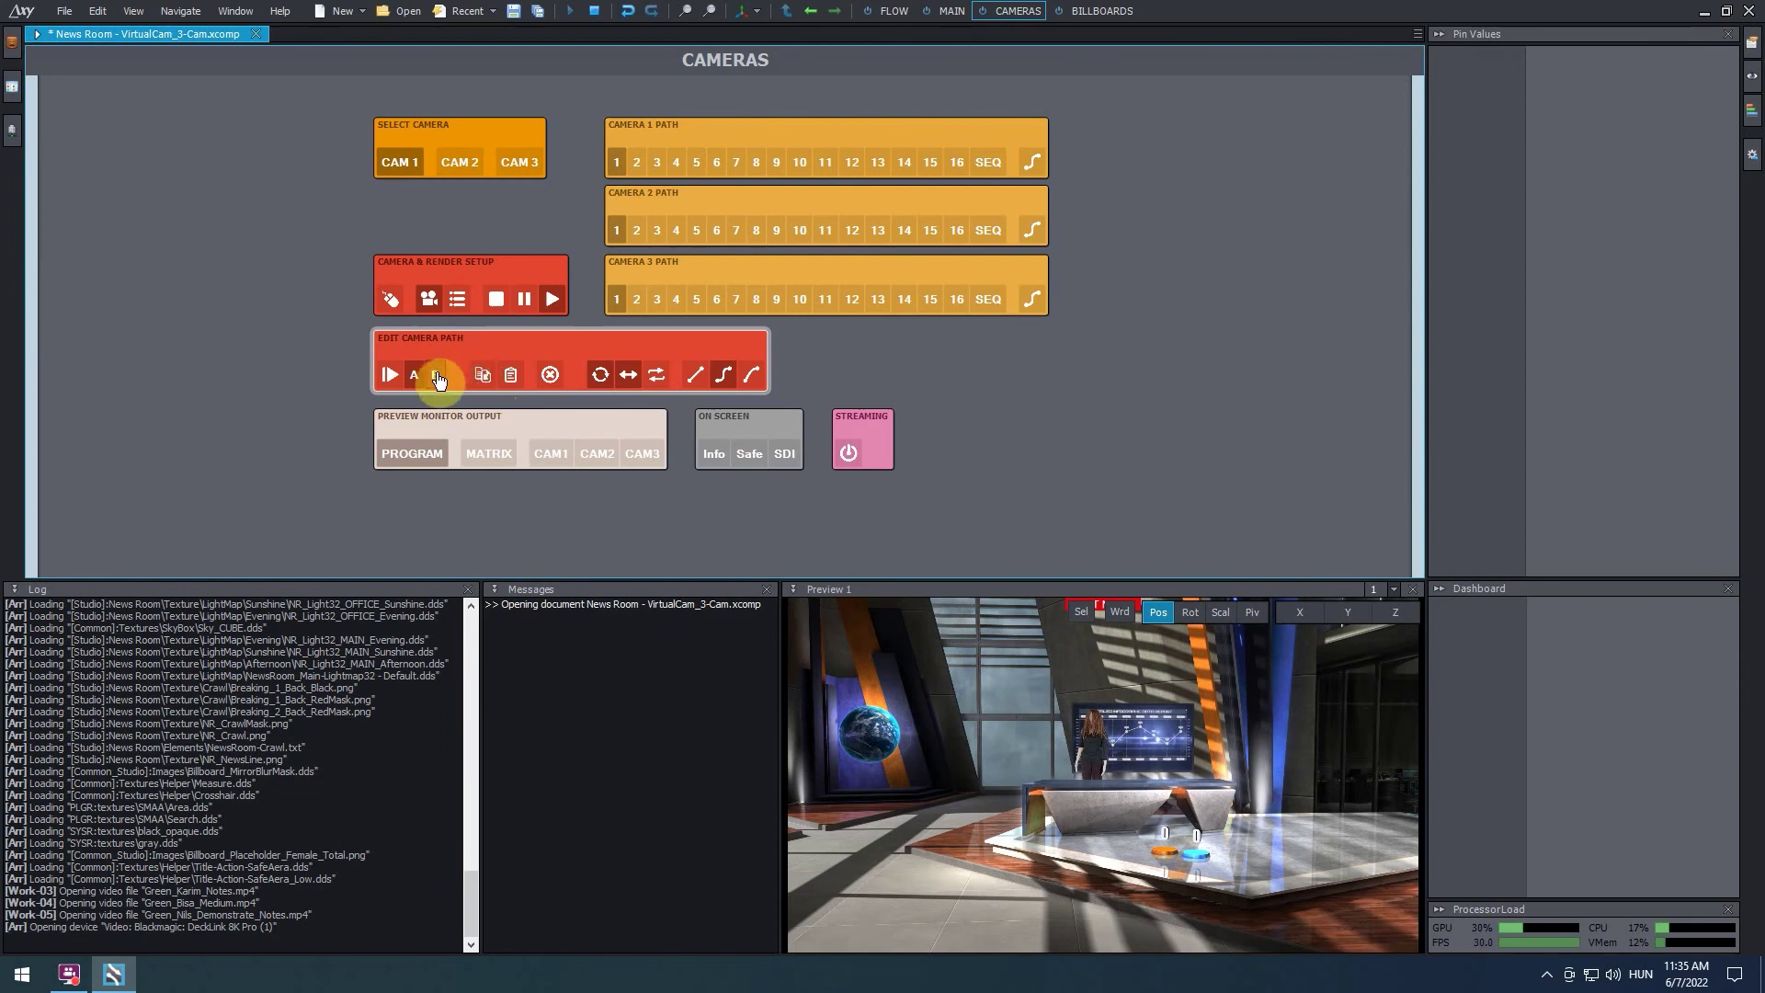
click(437, 376)
click(512, 377)
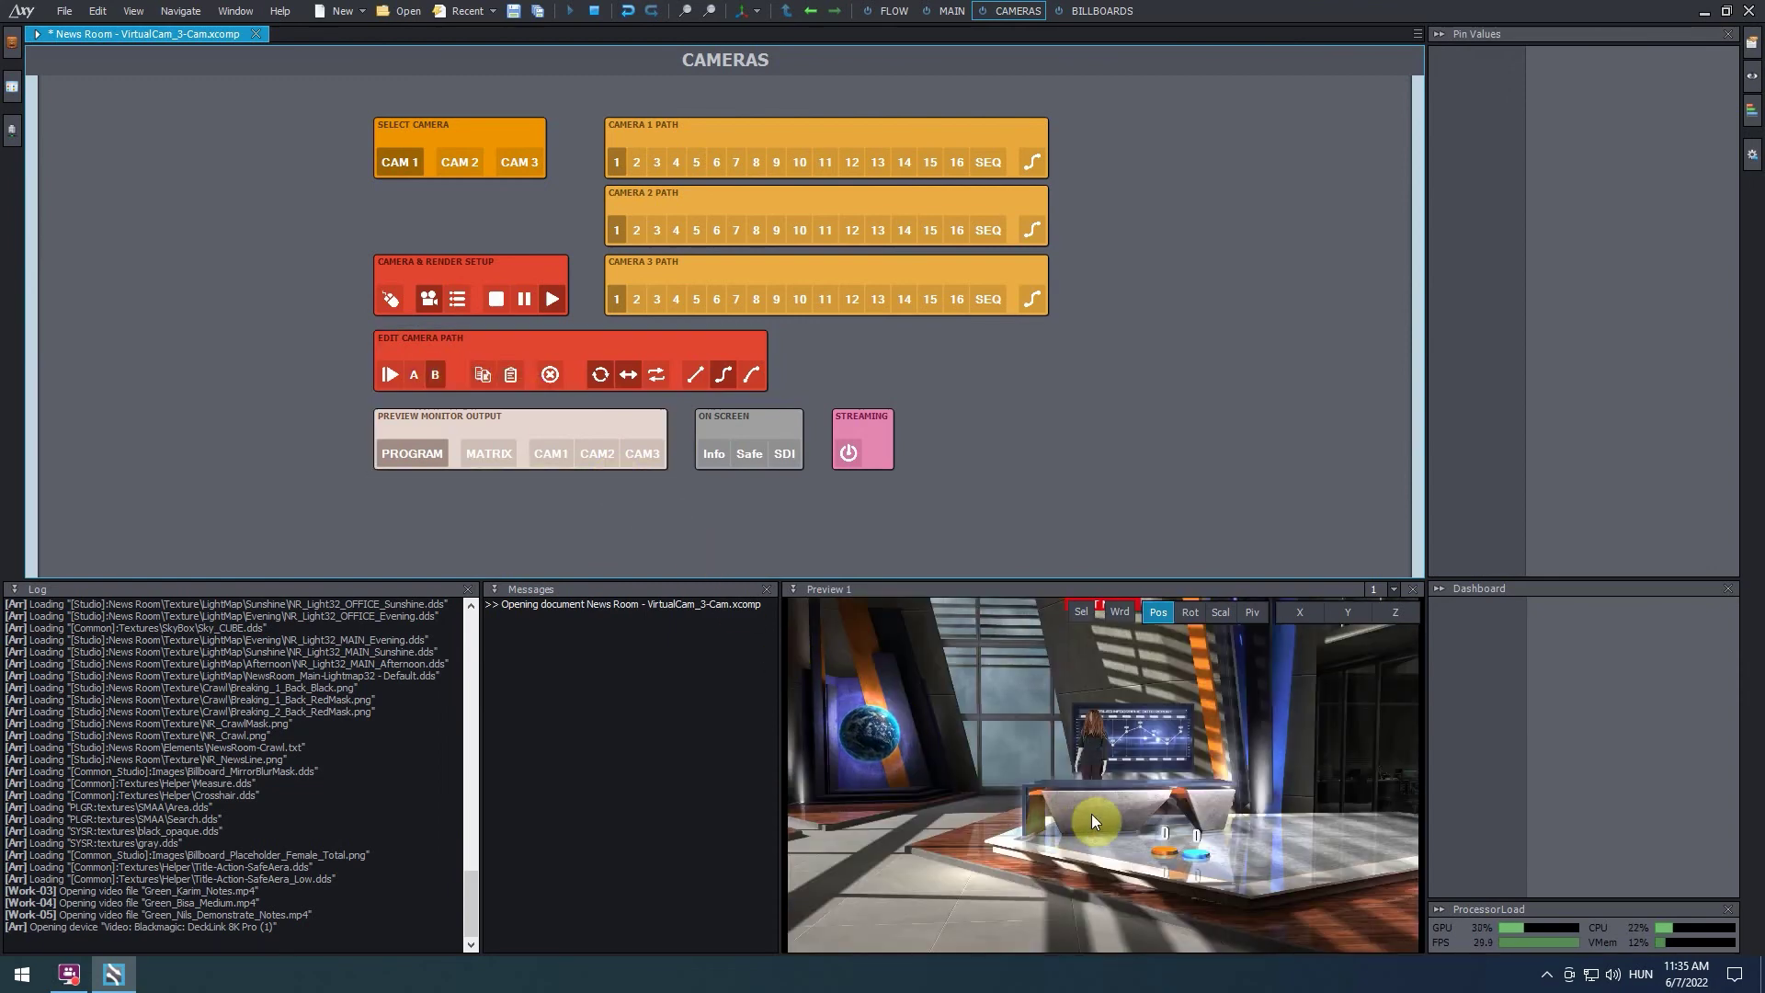
drag(1090, 814, 1064, 664)
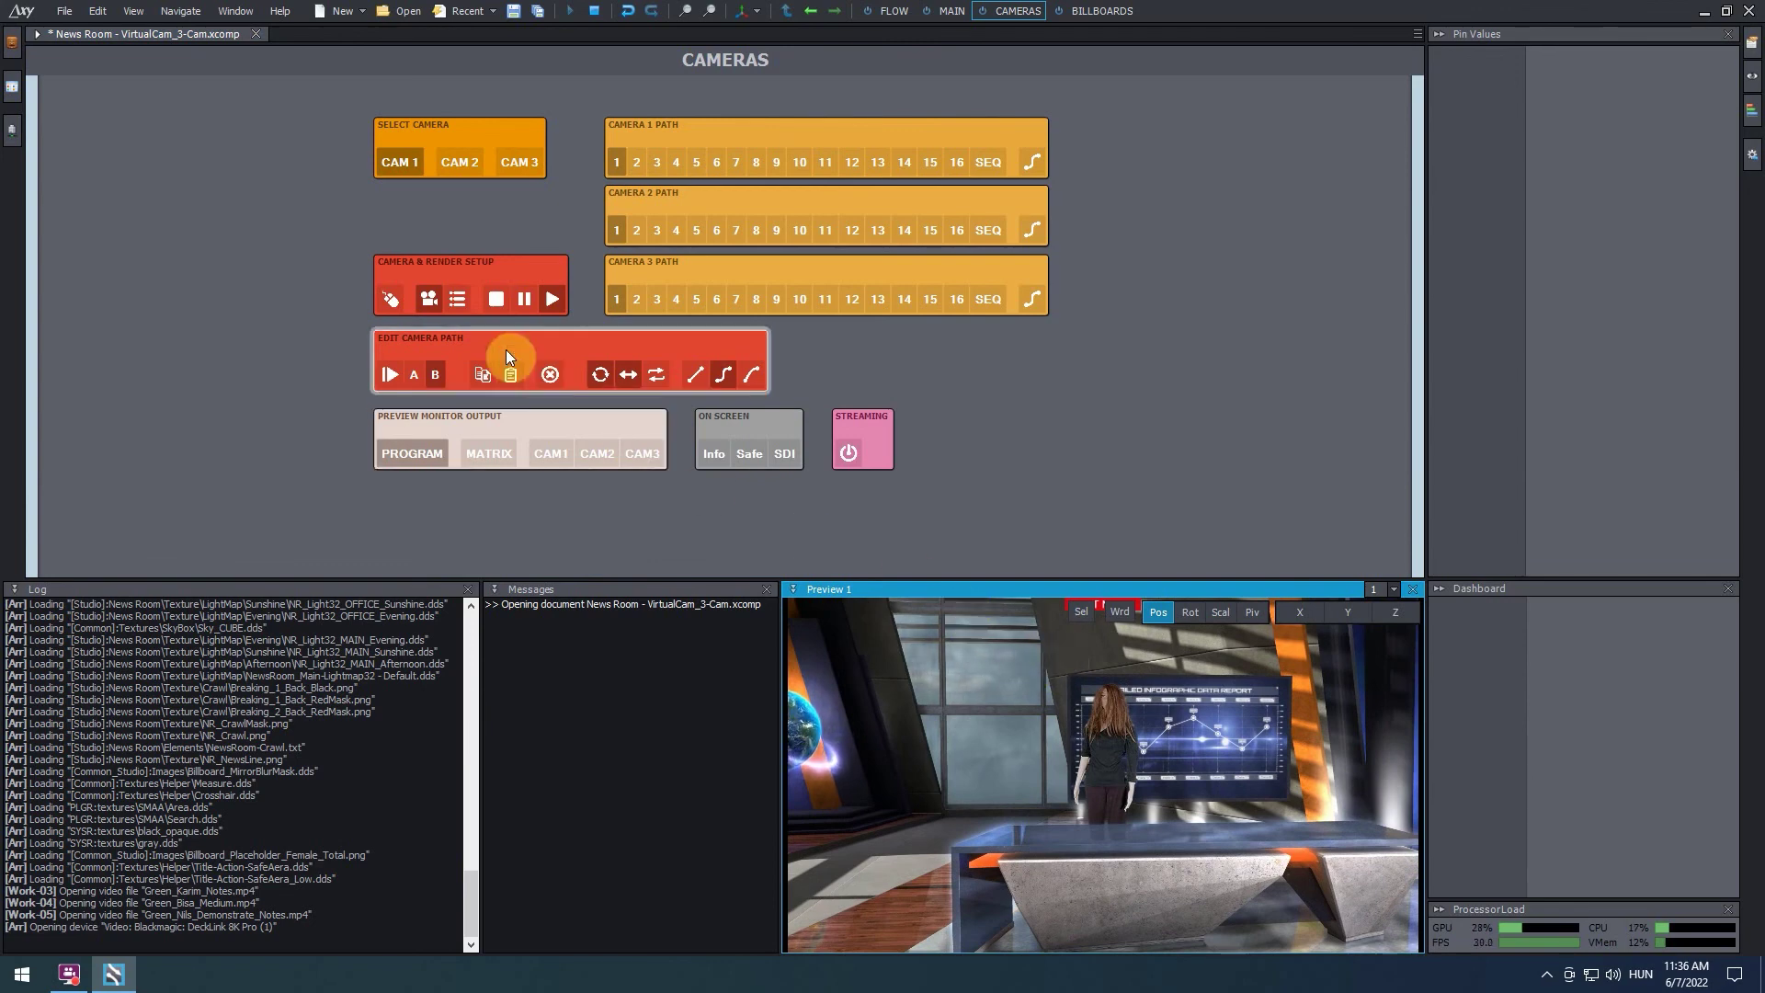